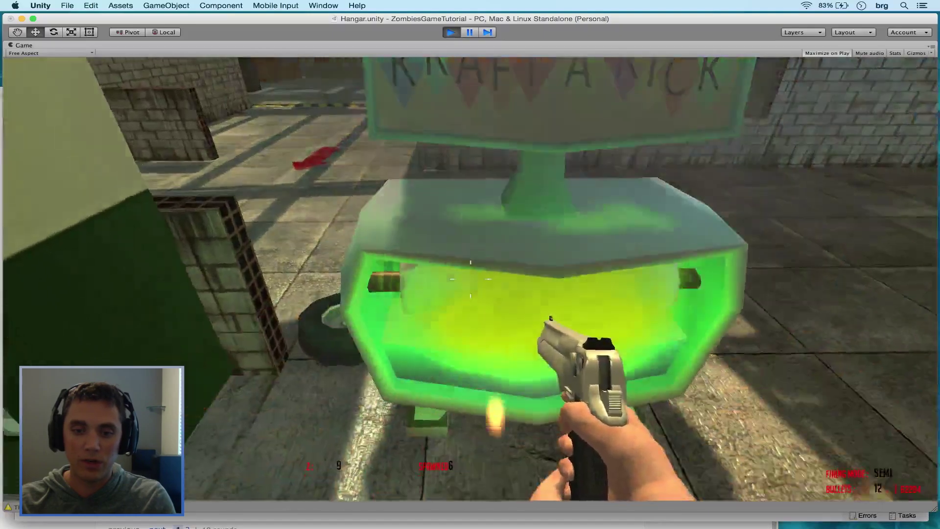
Walk around the hangar in the running game to examine the Kraft a Kick machine and its weapon upgrade prompt
key(s)
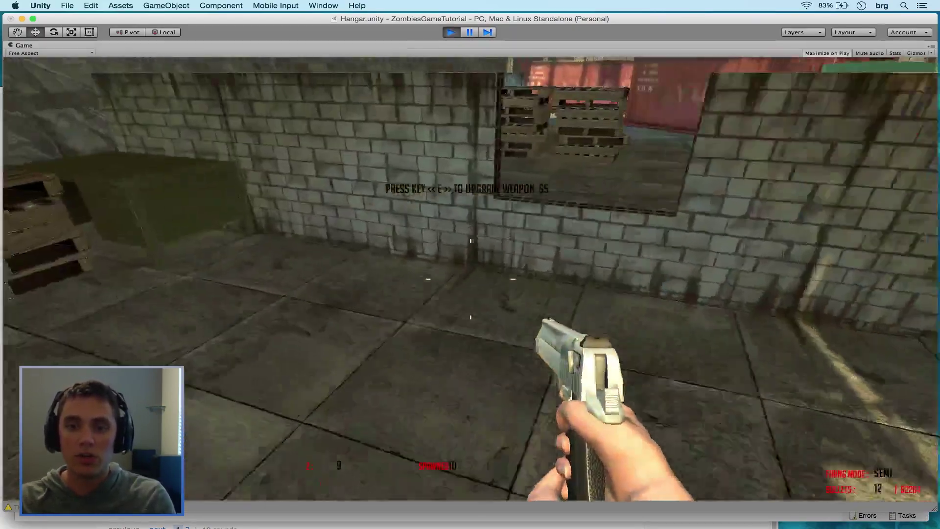
key(w)
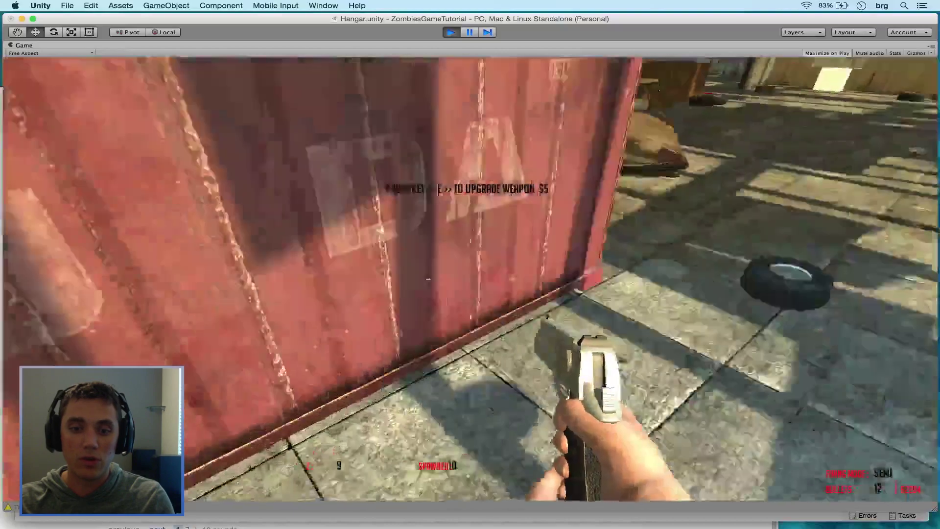
key(w)
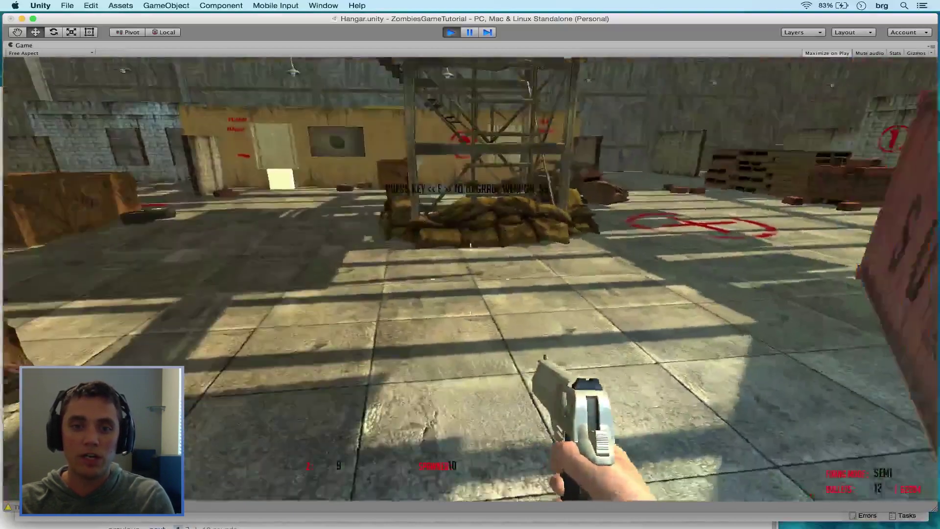
key(a)
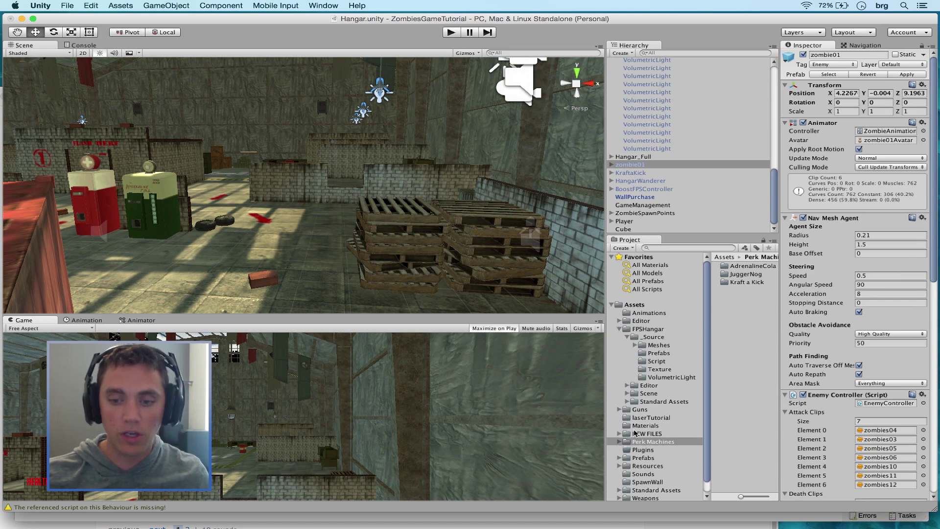
Place the KraftaKick model from the Kraft a Kick Materials folder in the scene beside the Adrenaline Cola machine
click(620, 443)
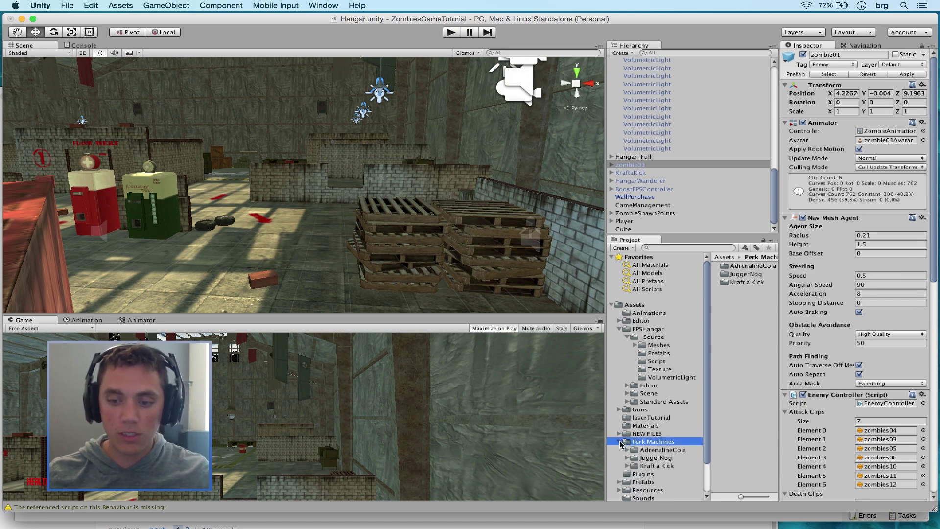
click(628, 466)
click(651, 467)
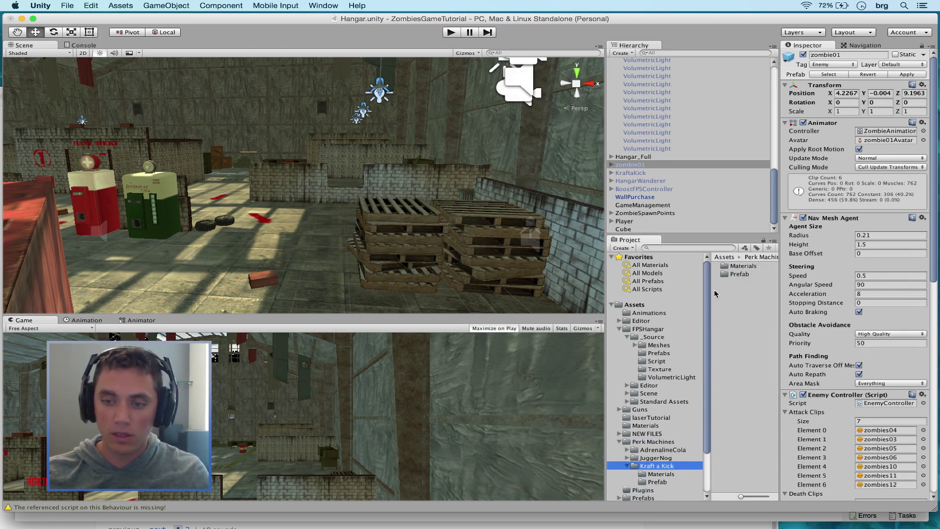
click(665, 474)
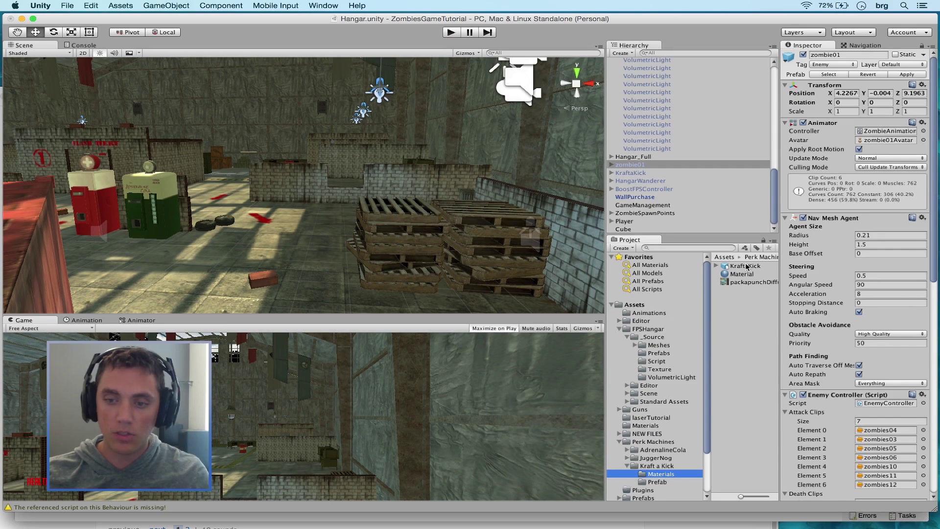
drag(746, 266, 250, 241)
scroll(255, 240, down, 3)
middle_drag(262, 237, 417, 219)
scroll(333, 254, up, 8)
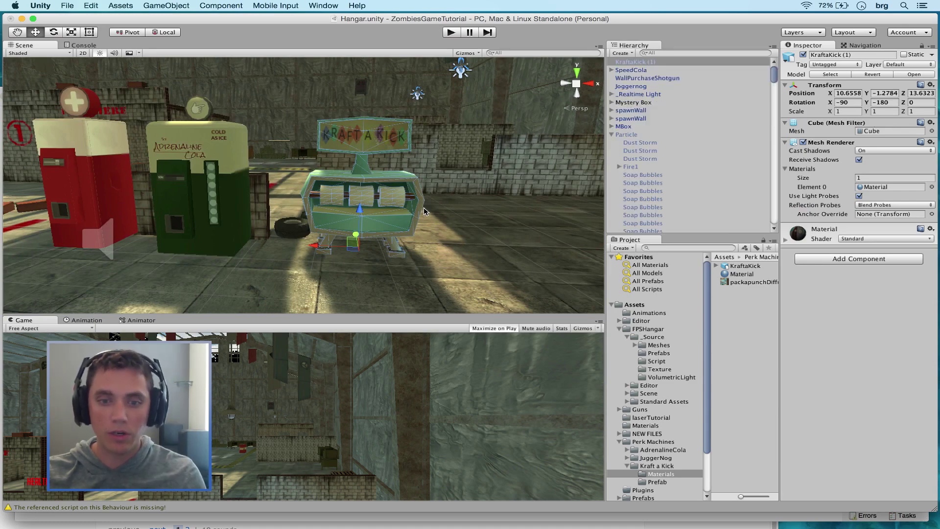
Add two Box Colliders to the new KraftaKick machine and make the second one a trigger
click(897, 260)
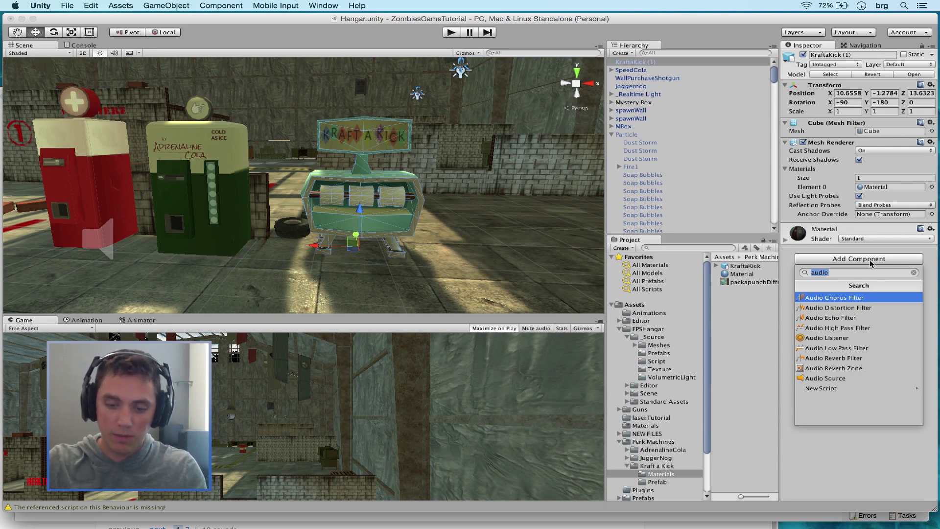
text(coll)
click(848, 300)
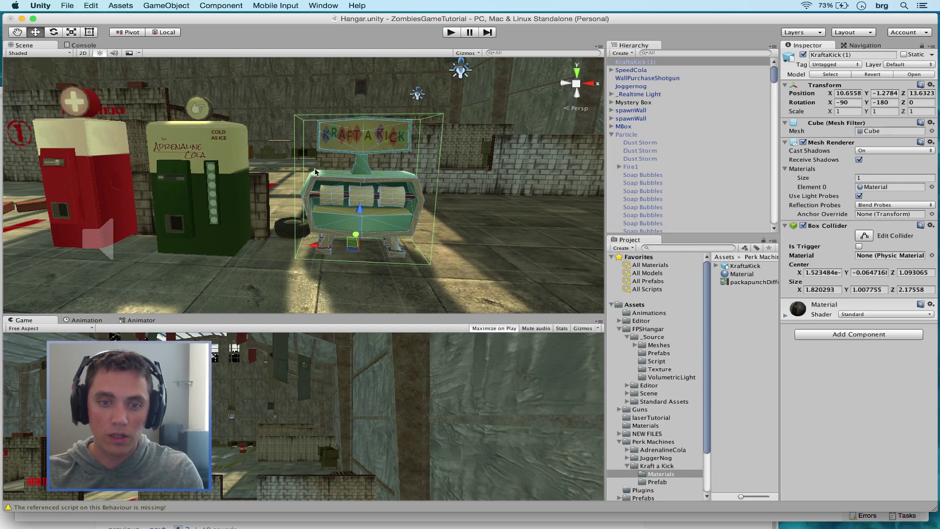
click(872, 335)
click(858, 373)
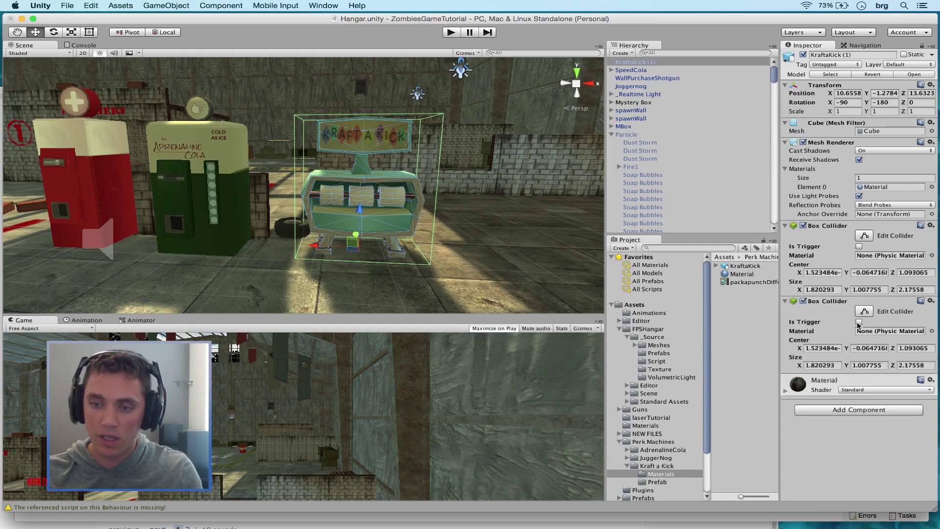
click(858, 323)
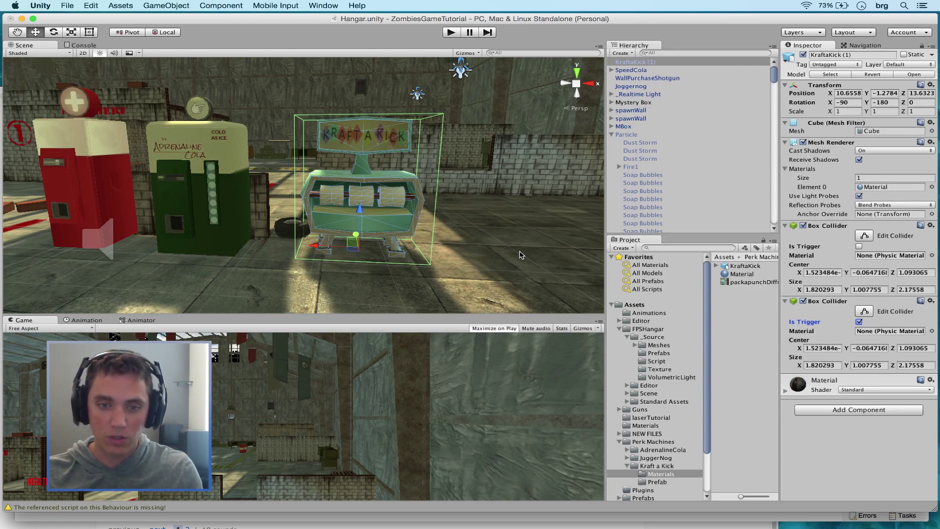
Extend the KraftaKick trigger collider out in front of the machine to a Y size of about 1.9
alt+drag(522, 252, 387, 256)
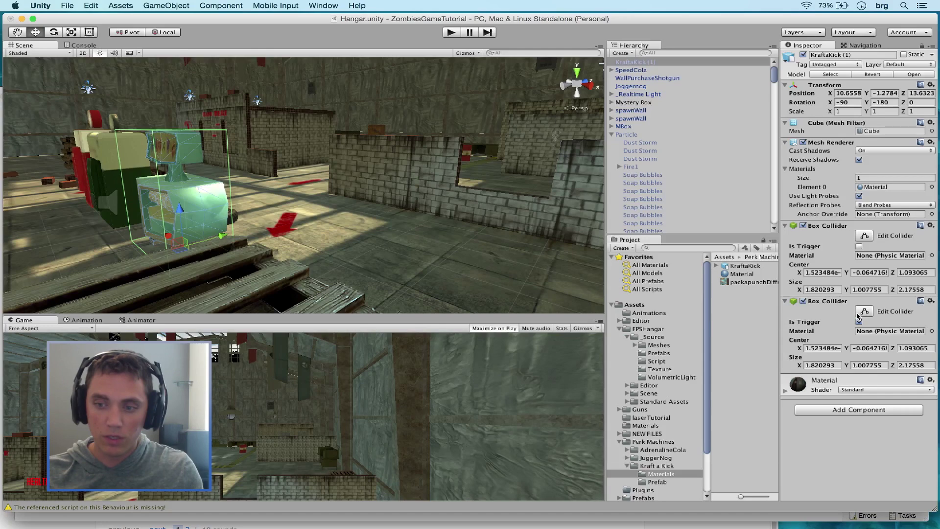
click(864, 313)
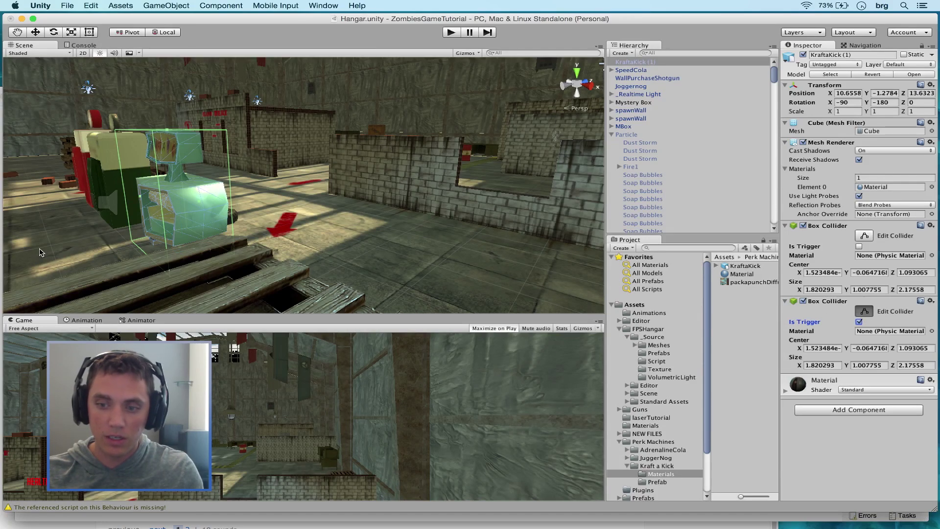
drag(144, 201, 71, 220)
alt+drag(250, 214, 402, 207)
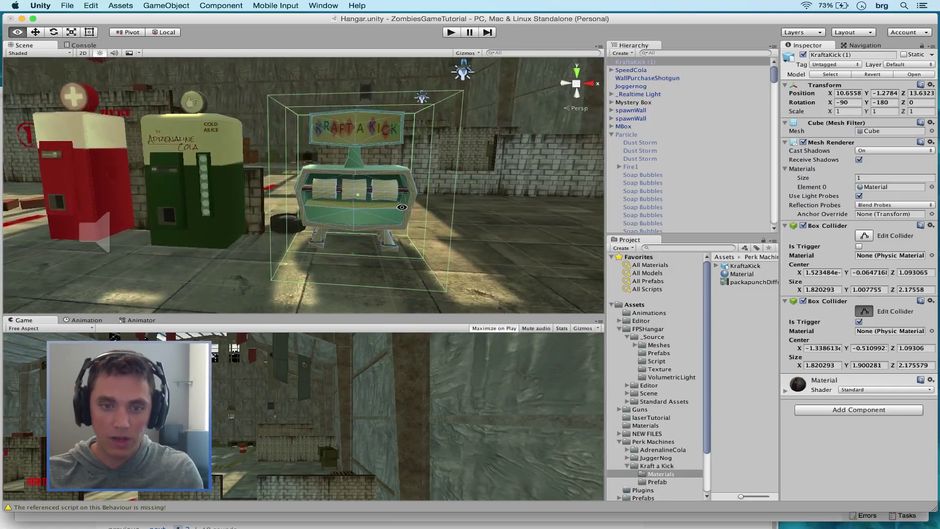
key(w)
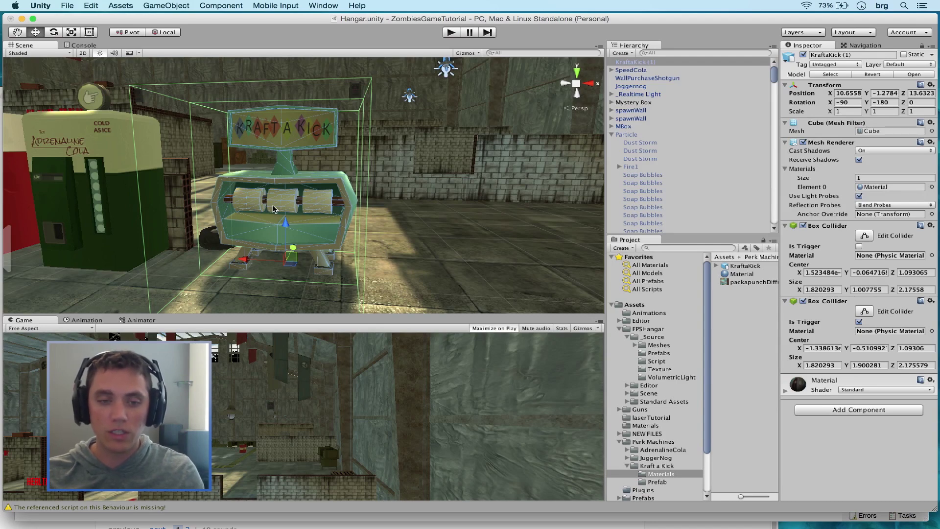
Create an empty child object under the new KraftaKick machine and name it Lights
right_click(647, 63)
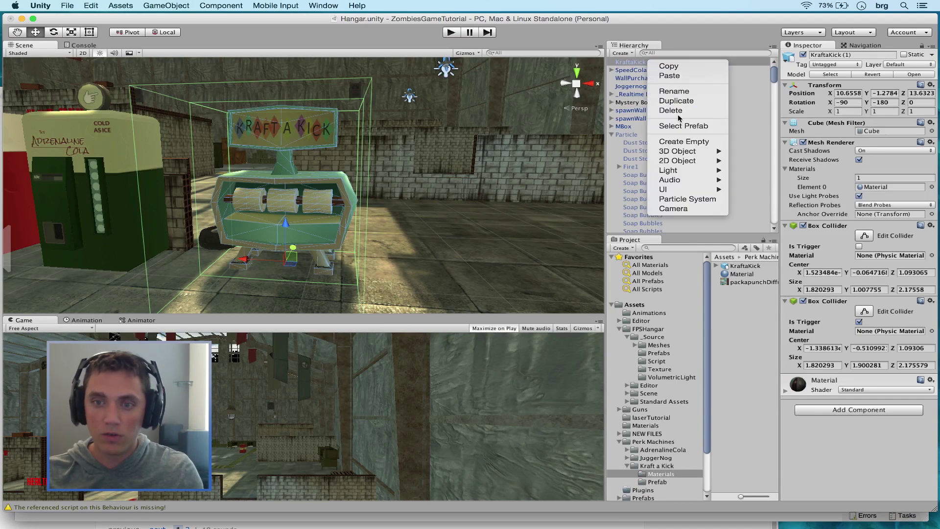
click(688, 144)
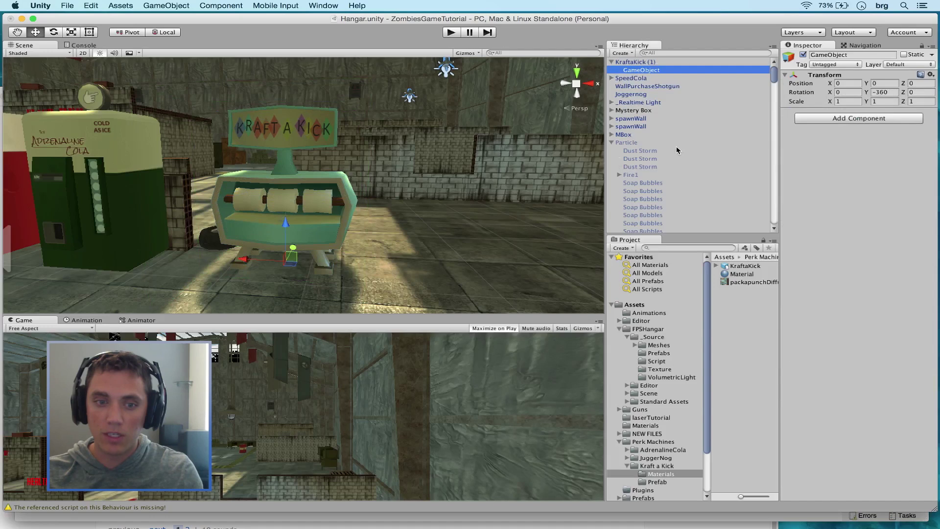
right_click(641, 72)
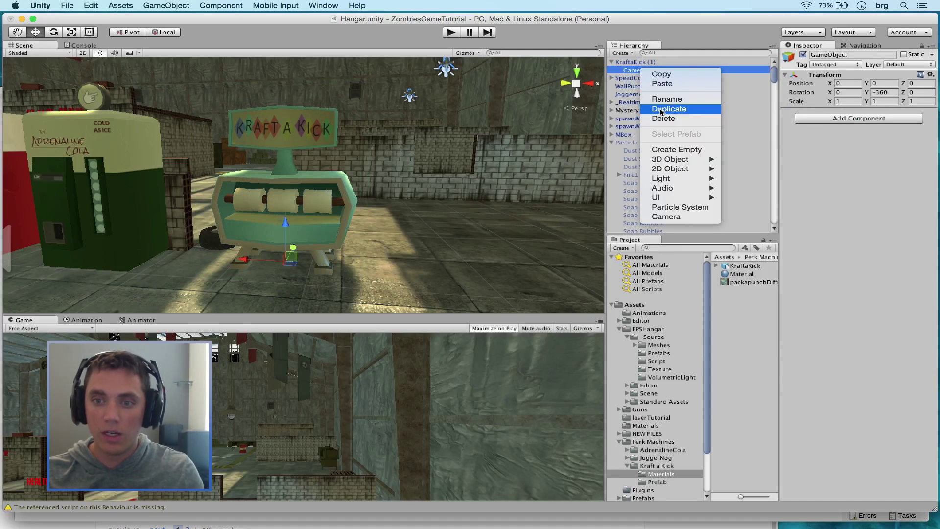
click(665, 97)
text(Lights)
Add a Light component to the Lights object and raise it to a Z position of 0.44
click(859, 118)
text(light)
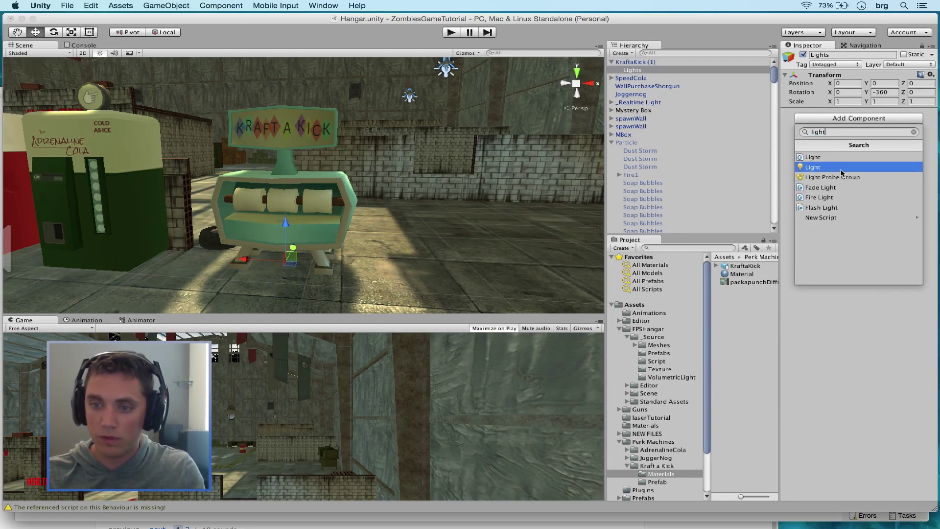
click(842, 169)
drag(285, 229, 321, 201)
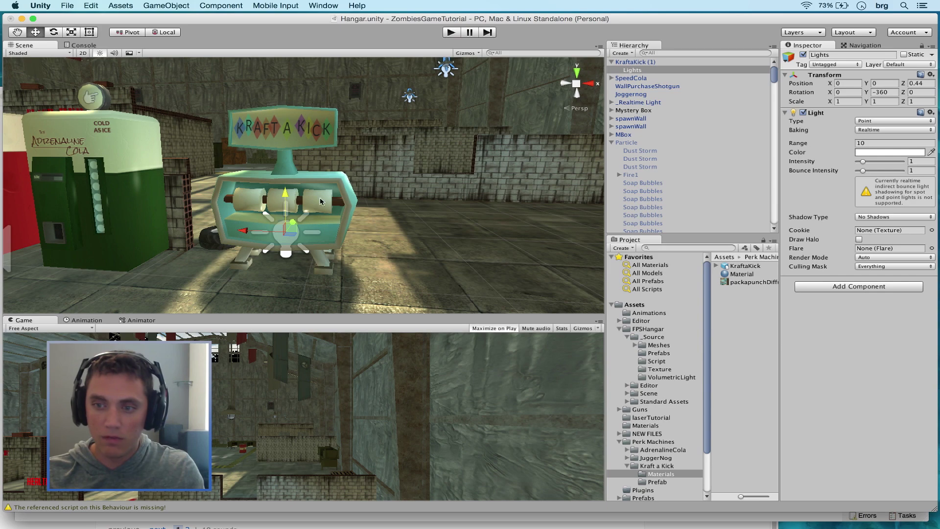
Change the light to a Spot type, move it in front of the machine and rotate it to -90 on X
click(915, 122)
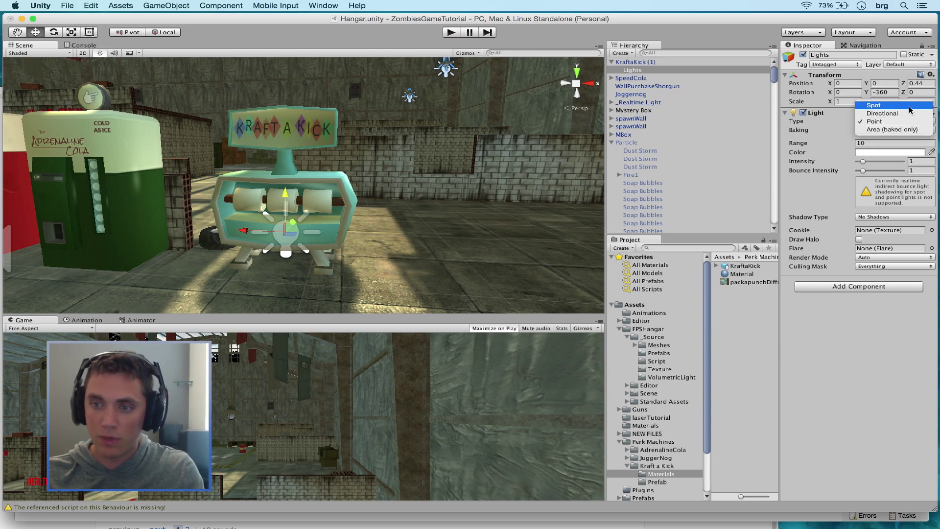
click(911, 106)
alt+drag(539, 208, 392, 238)
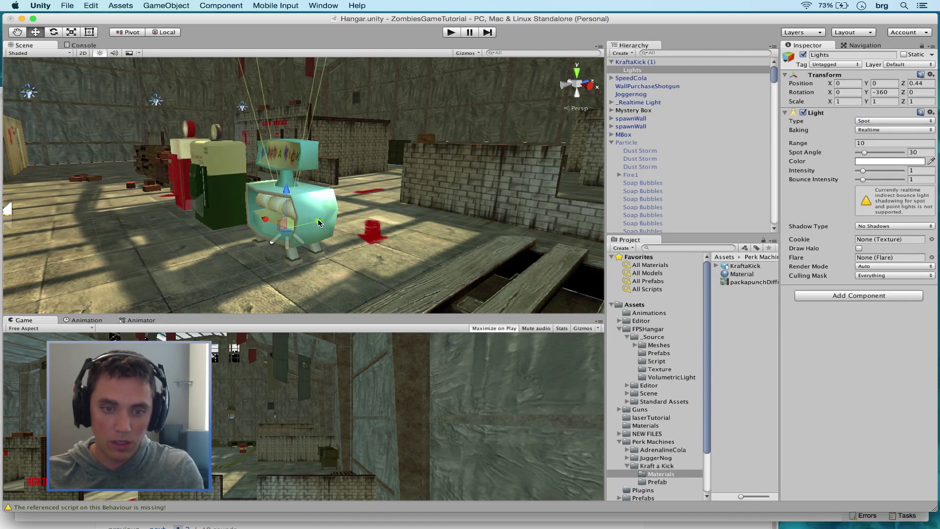
drag(317, 221, 250, 176)
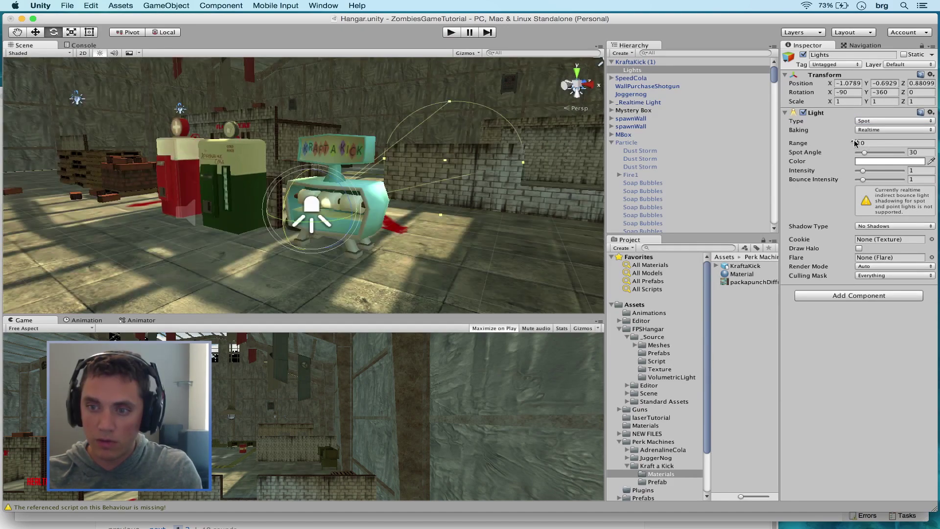
Set the spot light's range to 1.46, intensity to 8, spot angle to 89 and color to bright green
drag(856, 142, 625, 147)
drag(850, 172, 938, 164)
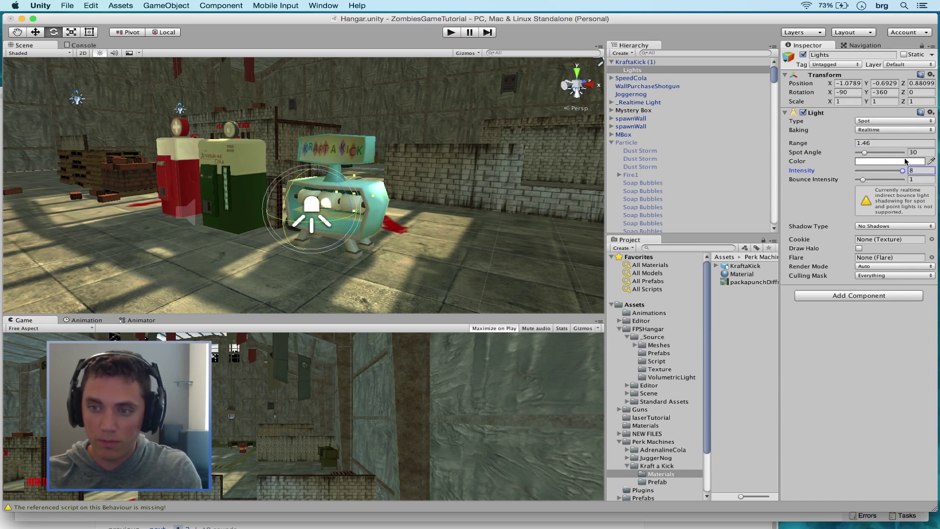
drag(865, 152, 880, 153)
click(866, 161)
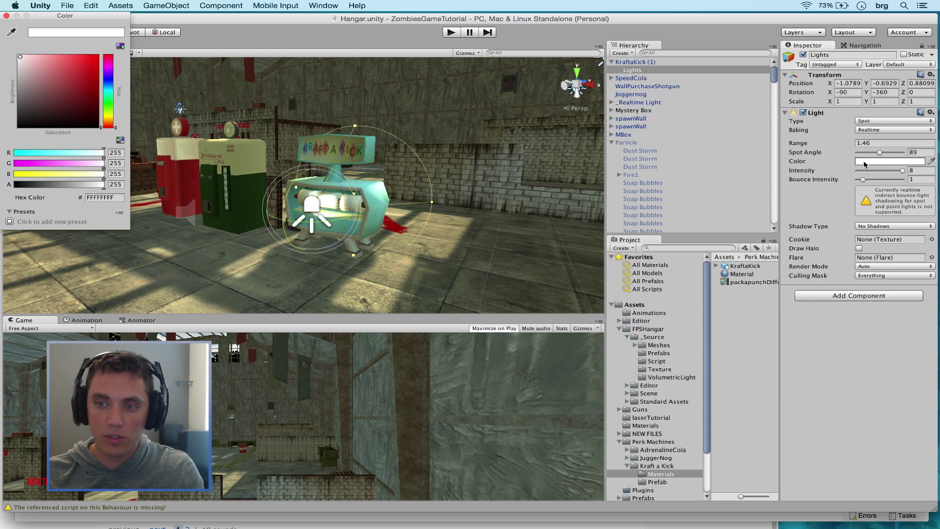
click(109, 103)
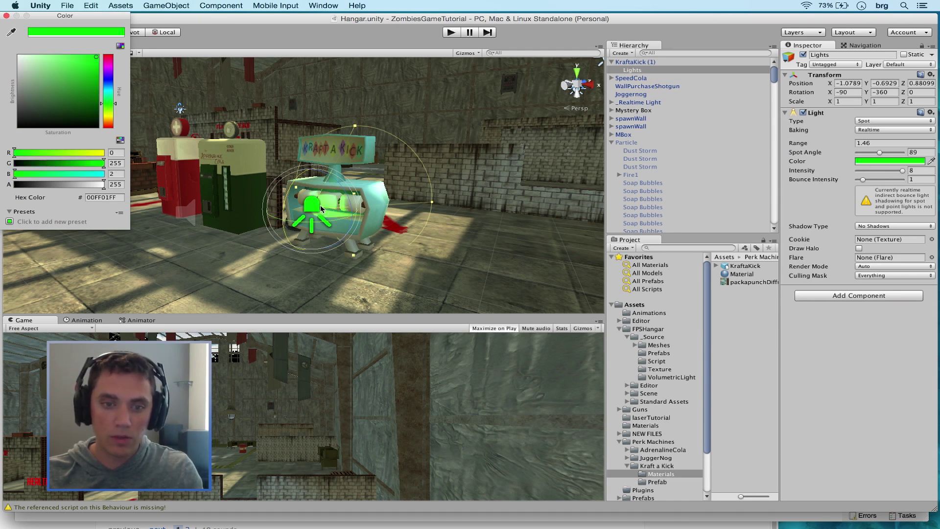
Move the green spot light to the left end of the machine's front opening, at about X 0.461, Y -0.858, Z 0.947
key(w)
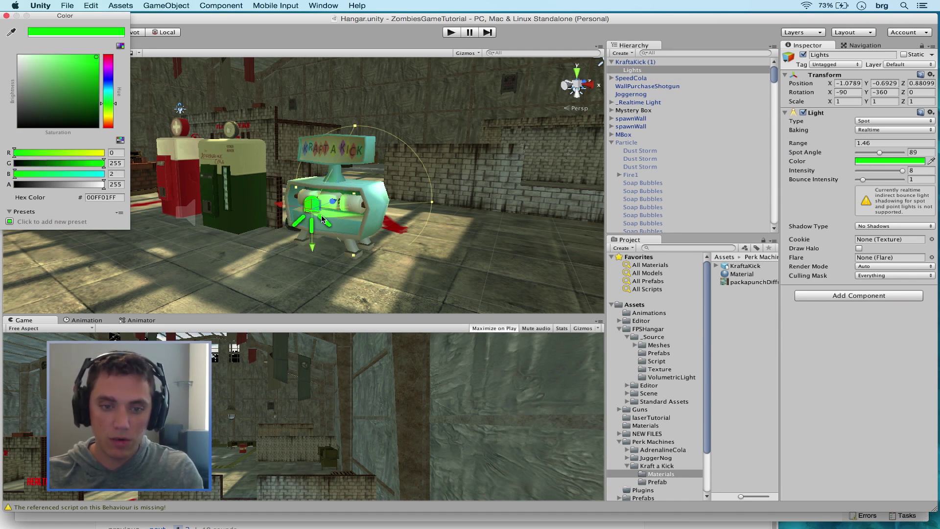
click(279, 206)
drag(282, 205, 253, 203)
alt+drag(253, 203, 436, 249)
middle_drag(450, 256, 387, 257)
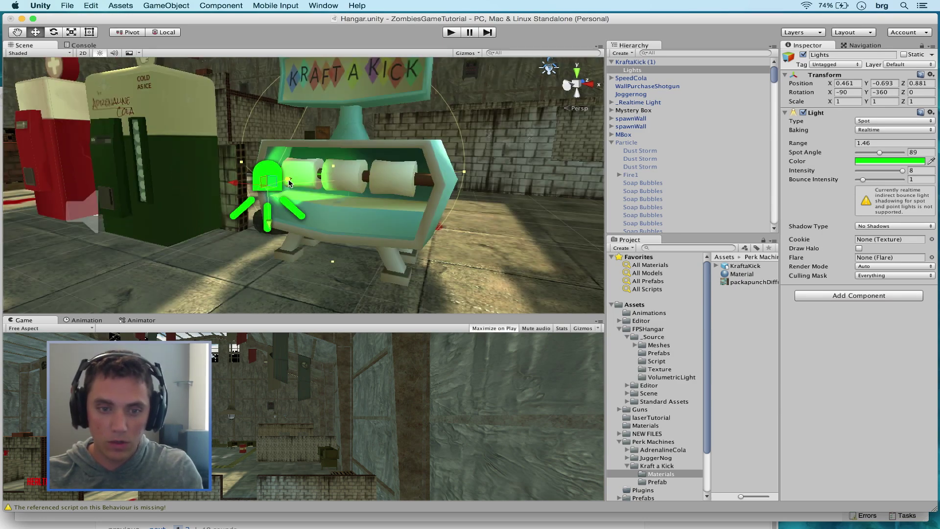
drag(289, 183, 354, 217)
Duplicate the green light twice, spread the copies across the machine's front, and adjust the distance of all three lights from it
key(super+d)
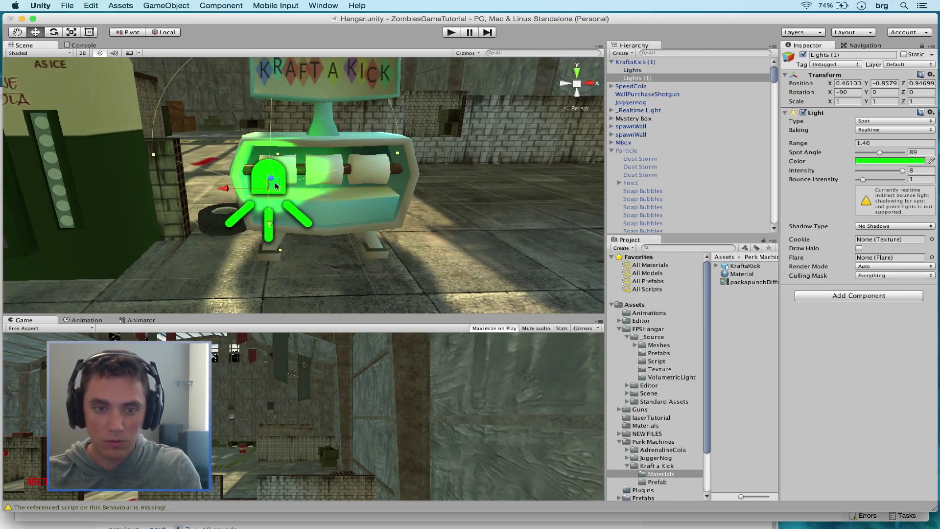
drag(229, 191, 351, 190)
key(super+d)
alt+drag(442, 234, 182, 204)
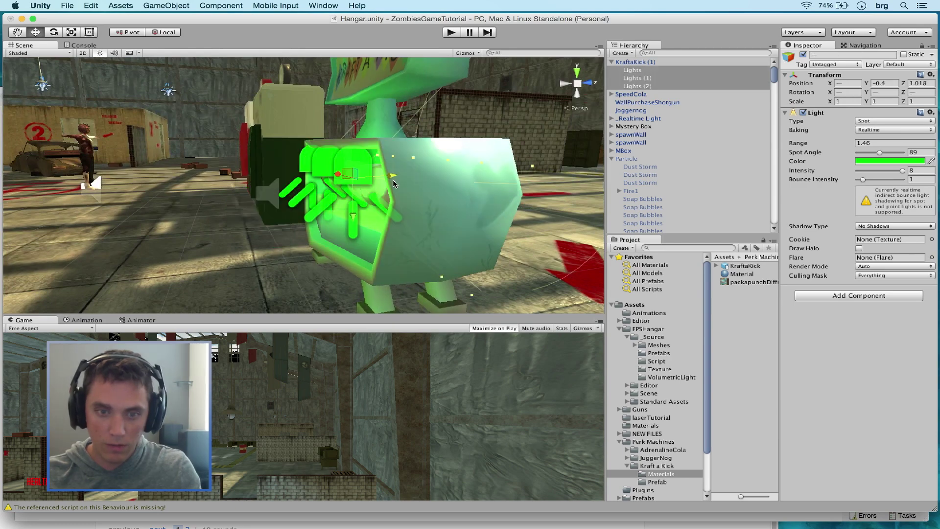
drag(395, 186, 532, 231)
Play the game, shoot the approaching zombie and walk up to the Kraft a Kick machine to check its green lighting
key(super+p)
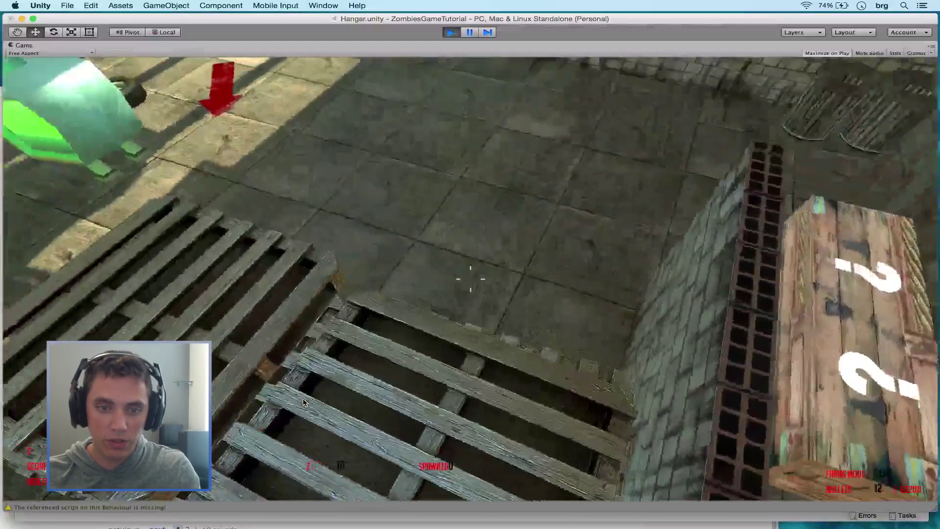
key(w)
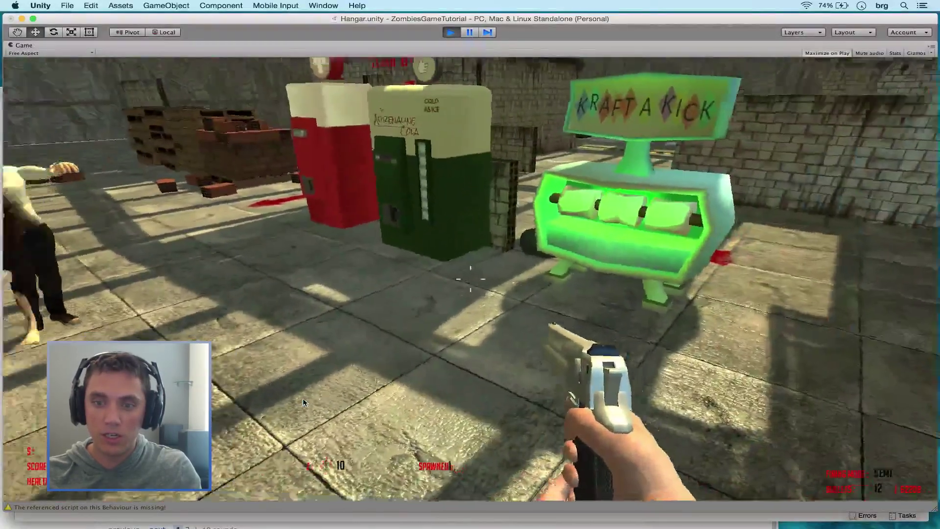
click(303, 399)
click(303, 398)
click(303, 399)
click(303, 398)
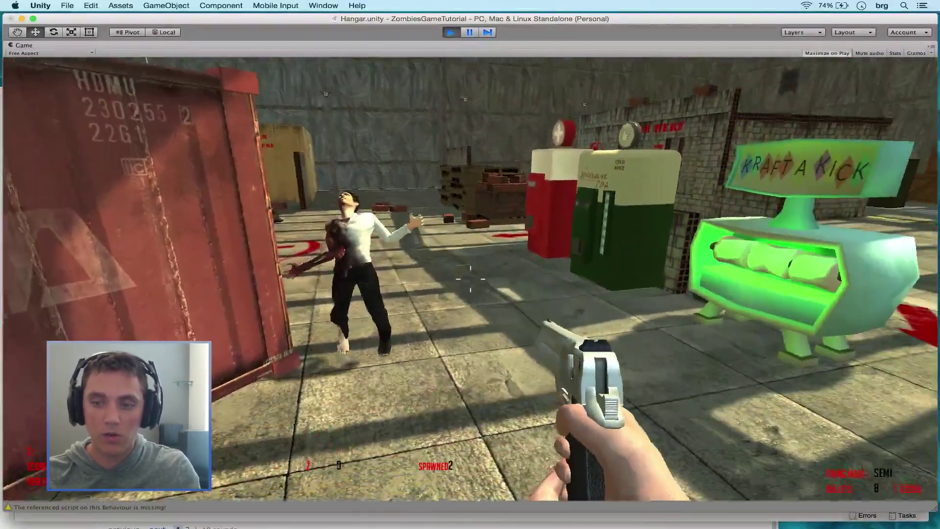
key(w)
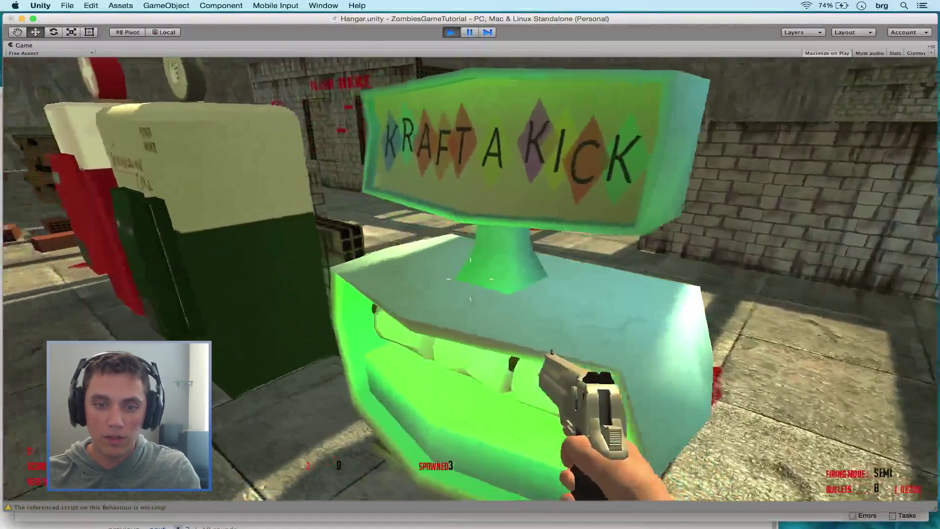
Stop the game and add an empty child object named ParticleSystem to the KraftaKick (1) machine
key(super+p)
scroll(374, 167, down, 5)
scroll(380, 230, up, 3)
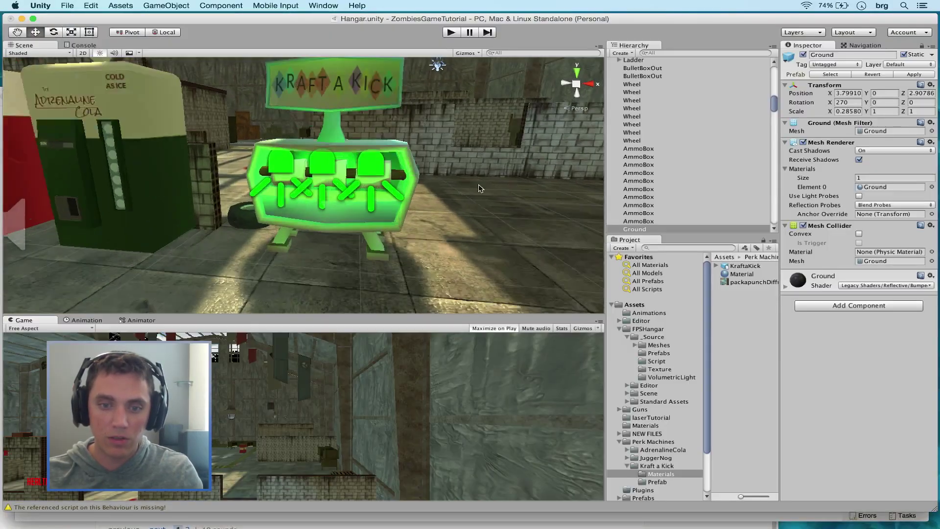
middle_drag(479, 188, 477, 199)
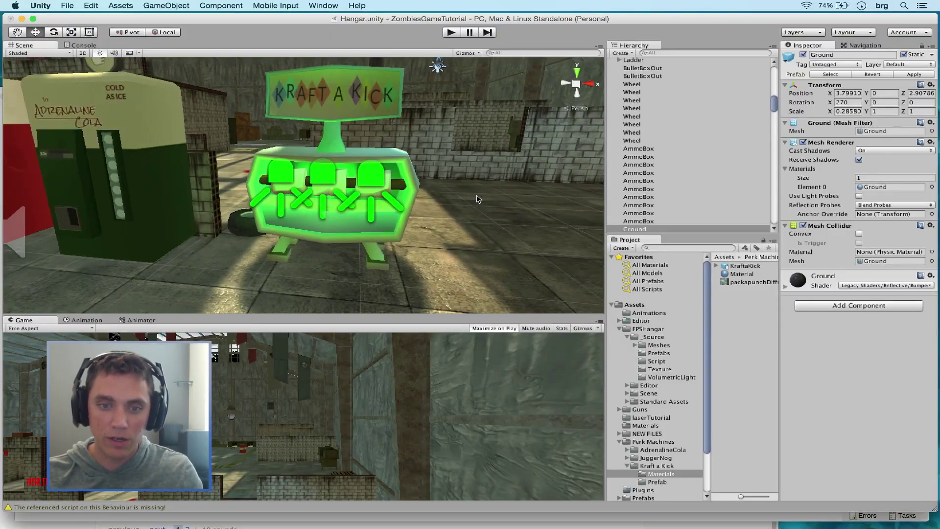
drag(775, 104, 775, 69)
right_click(637, 65)
click(662, 146)
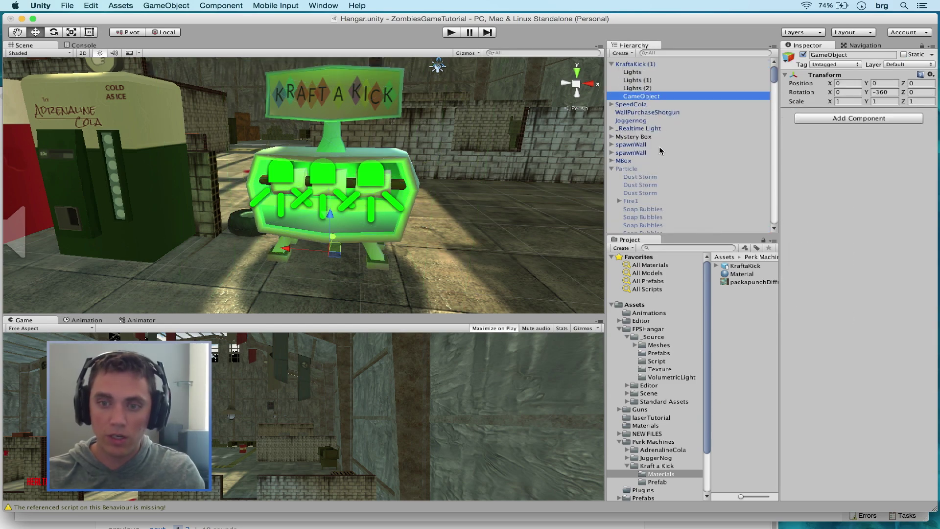
click(861, 55)
text(Pa)
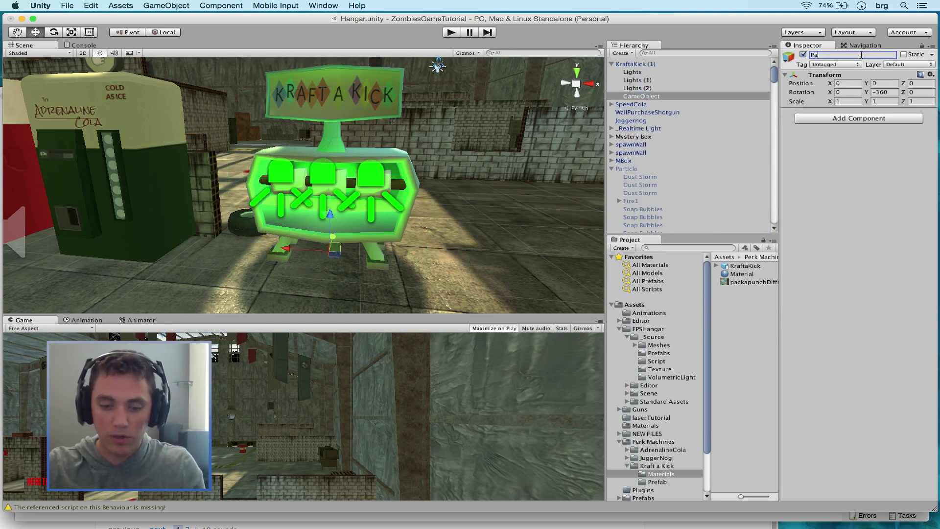
text(rticleSystem)
Add a Particle System component to the new child object and set its renderer's render mode to Mesh
click(826, 119)
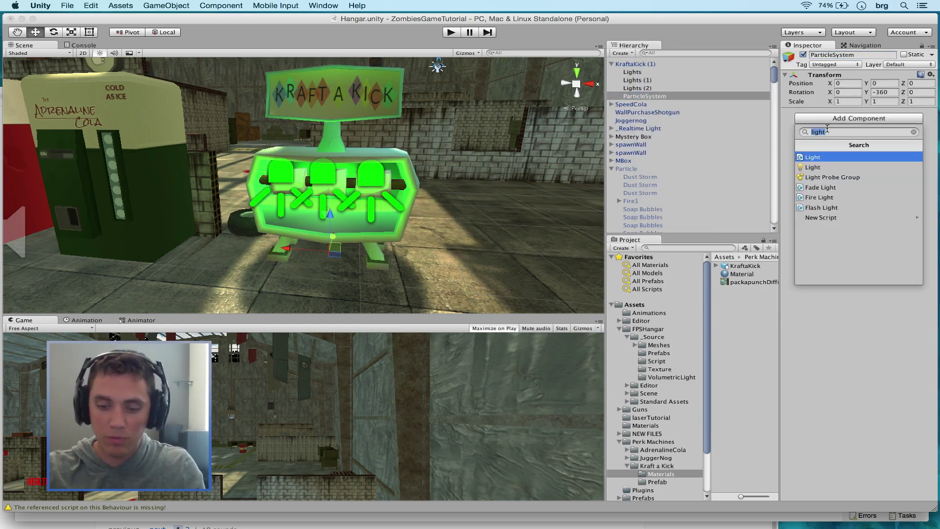
text(particle)
key(Return)
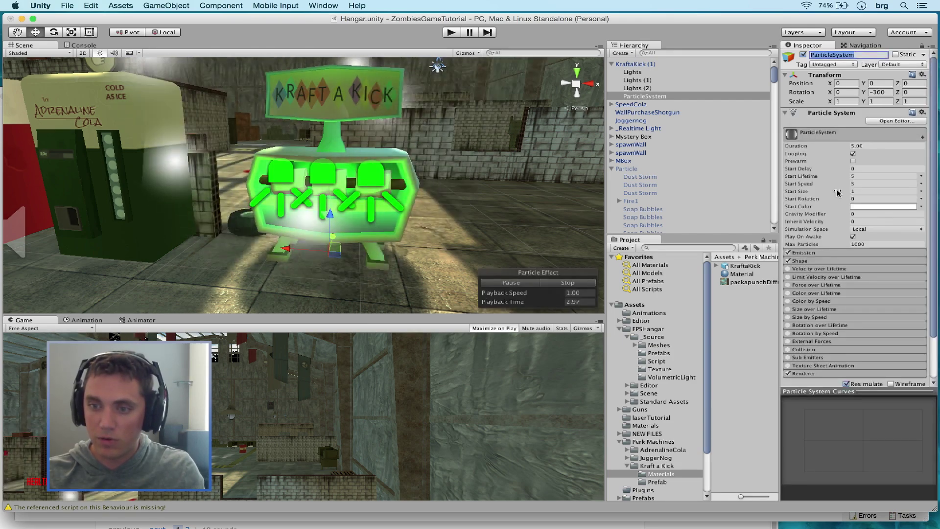
scroll(838, 192, down, 3)
click(805, 324)
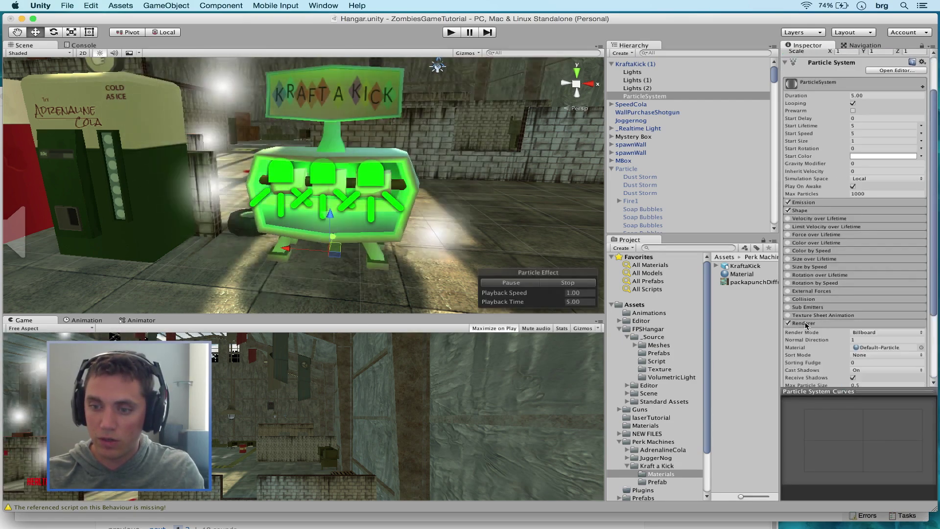
click(884, 325)
click(866, 356)
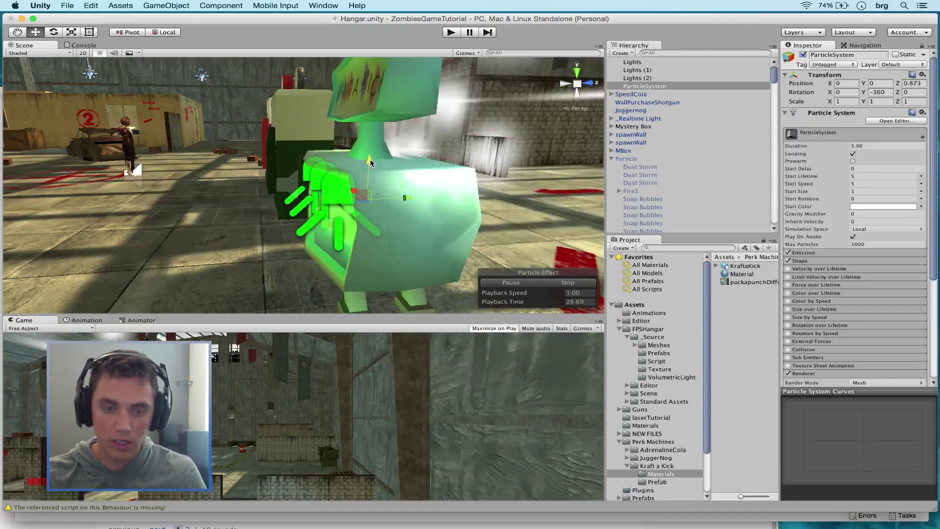
Rotate the particle system to 90 degrees on X so it emits out of the machine's front
alt+drag(370, 162, 329, 371)
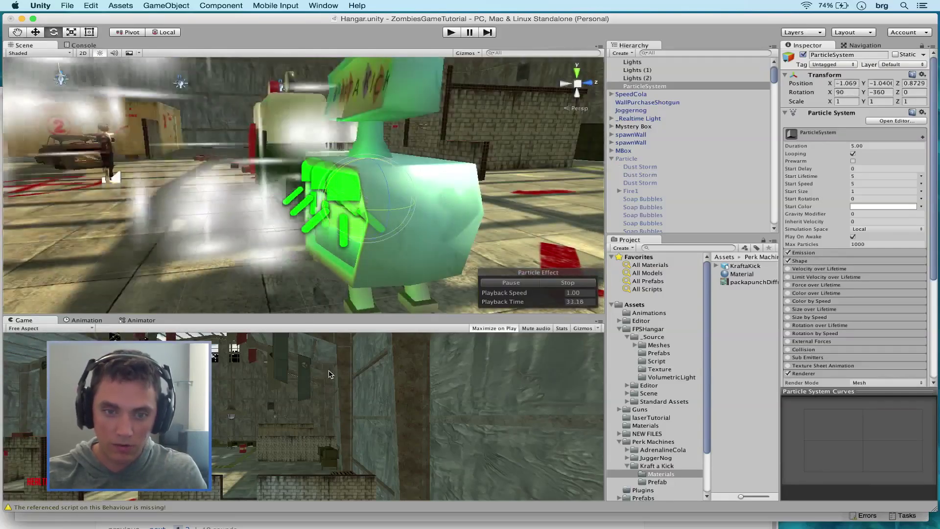
scroll(686, 93, up, 1)
click(686, 94)
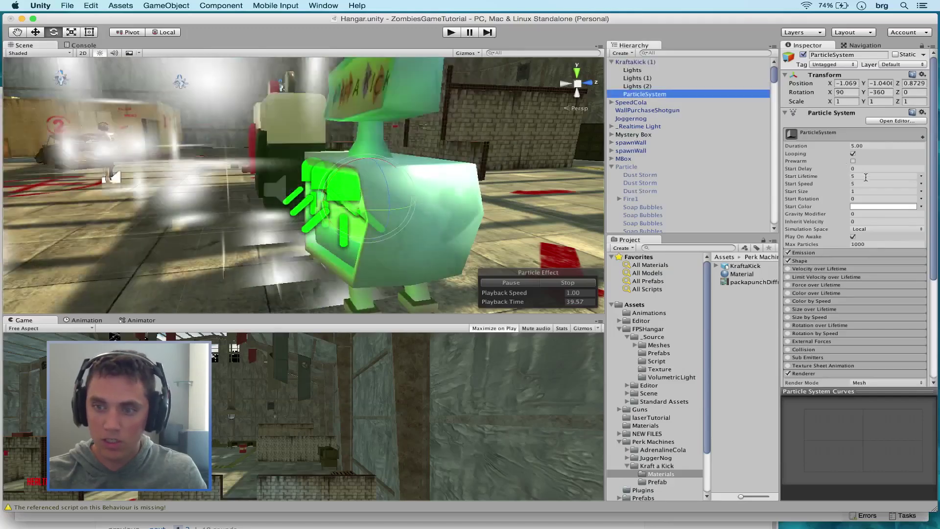
Set the particles' start lifetime to 0.05, start size to 0.4 and emission rate to 10000
click(866, 177)
text(.05)
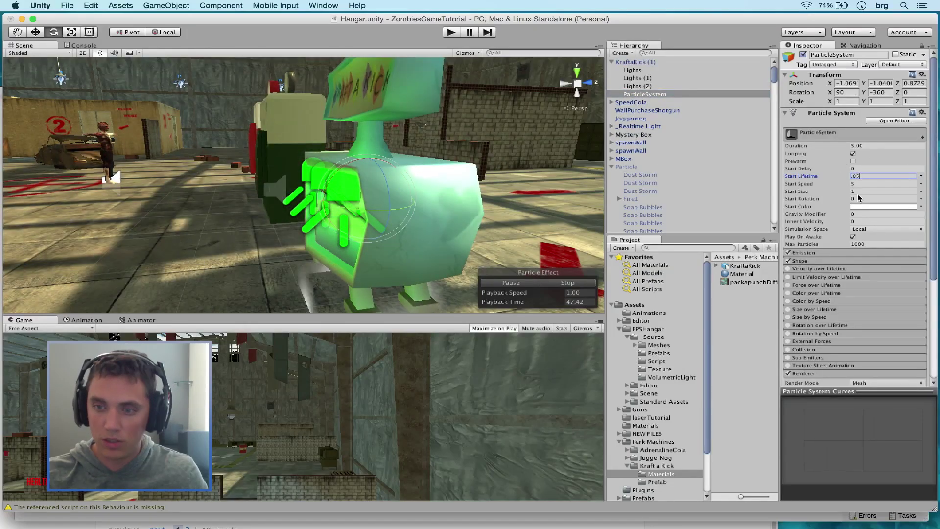
click(856, 192)
text(4)
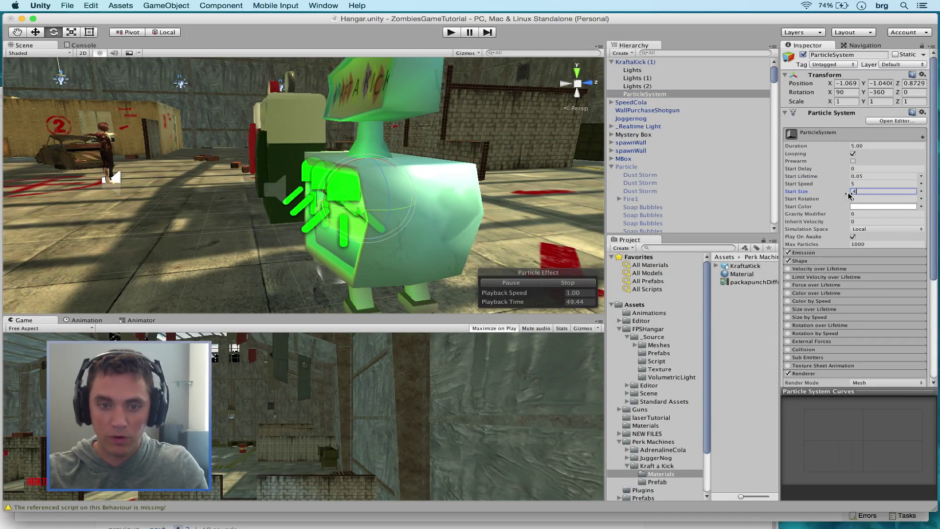
click(804, 252)
click(829, 261)
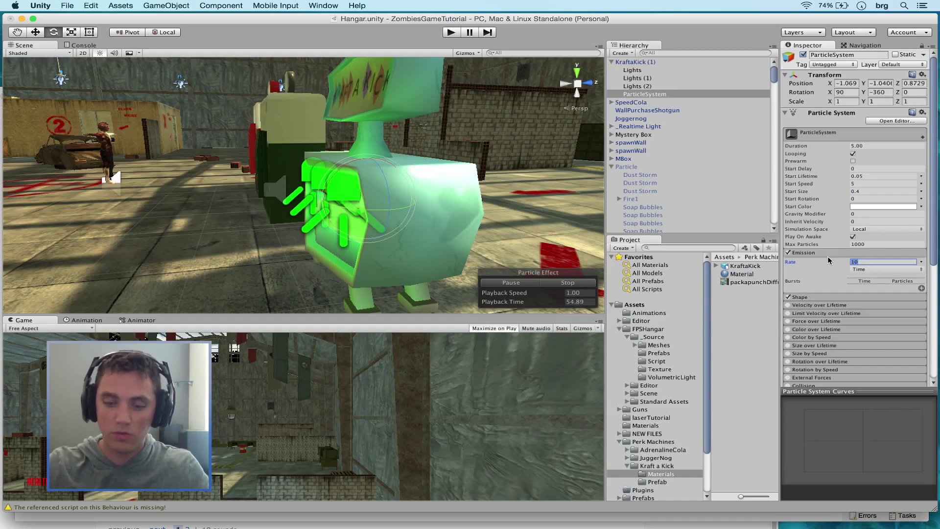
text(10000)
Set the particles' start color to bright green, about hex 52FF00
click(871, 206)
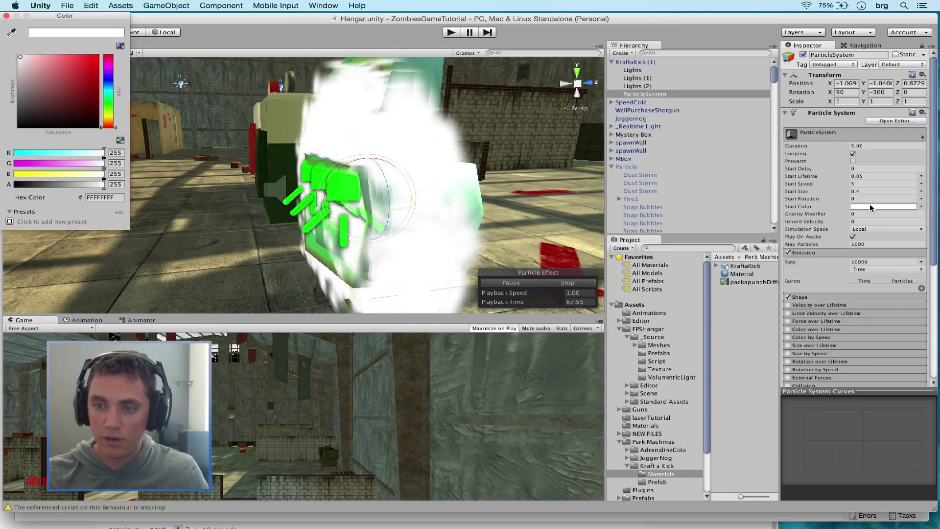
click(110, 97)
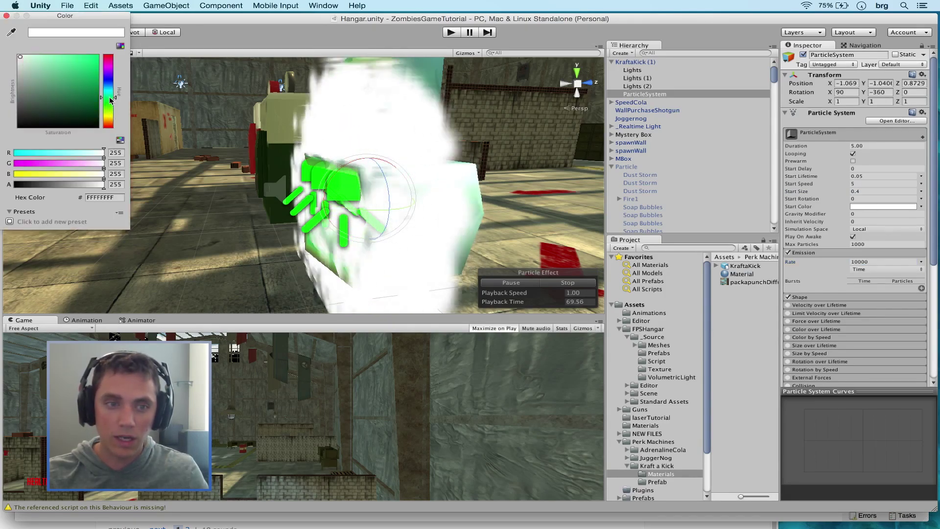
drag(109, 97, 111, 108)
drag(96, 58, 112, 53)
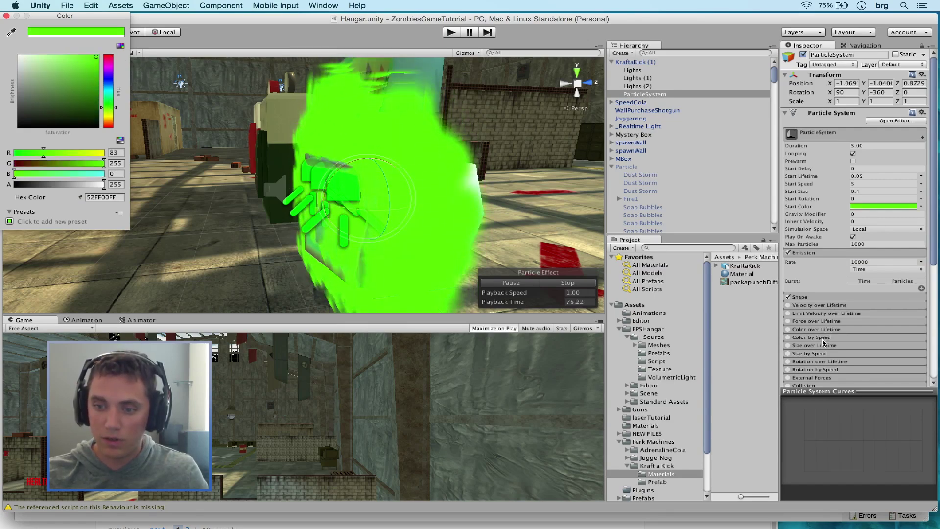
Change the particle system's emission shape to Box, then try rotating the emitter and undo that rotation
click(812, 297)
click(888, 307)
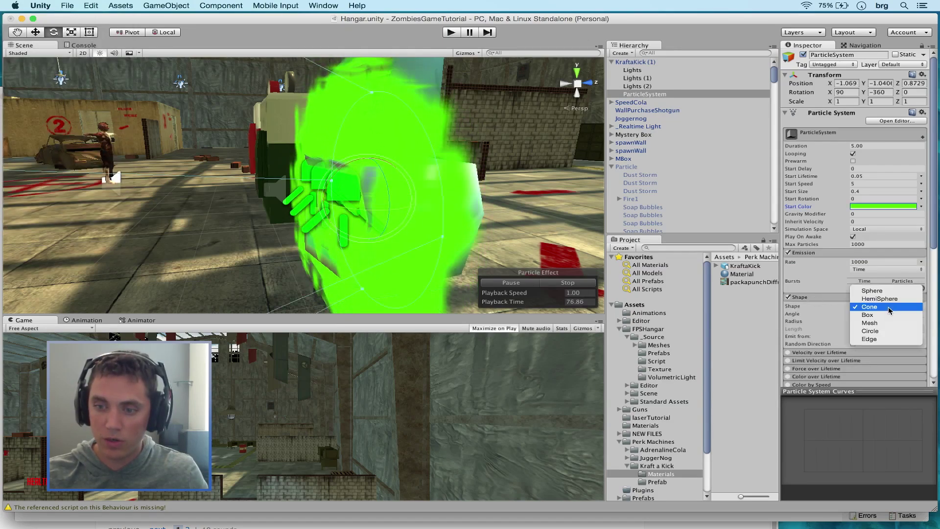
click(890, 315)
alt+drag(469, 215, 651, 213)
mouse_move(339, 143)
mouse_down()
mouse_move(340, 172)
mouse_move(346, 144)
mouse_up()
key(super+z)
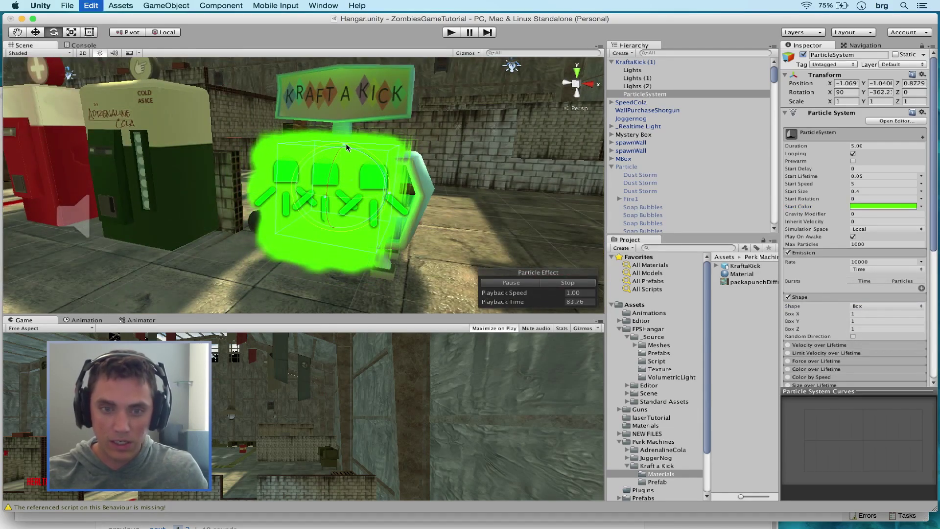
Deactivate the machine's three green spot lights together
key(w)
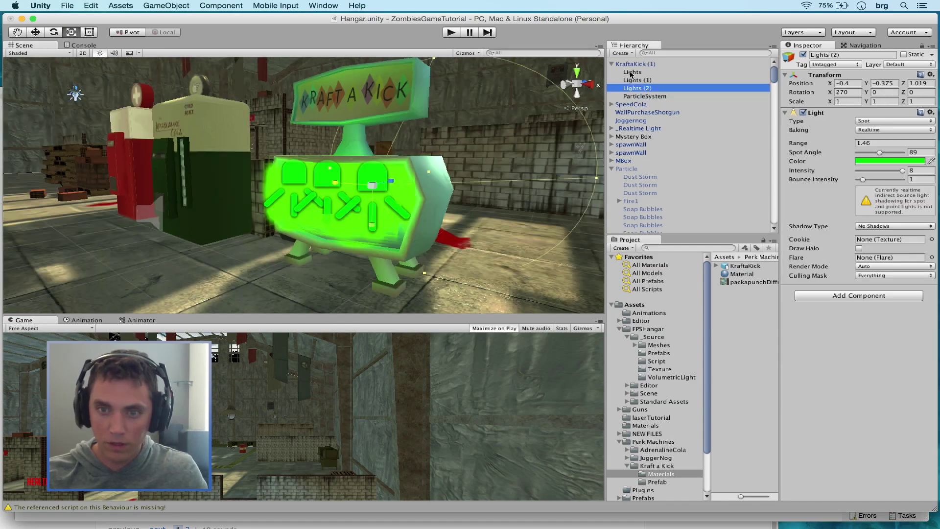
shift+click(630, 72)
click(804, 55)
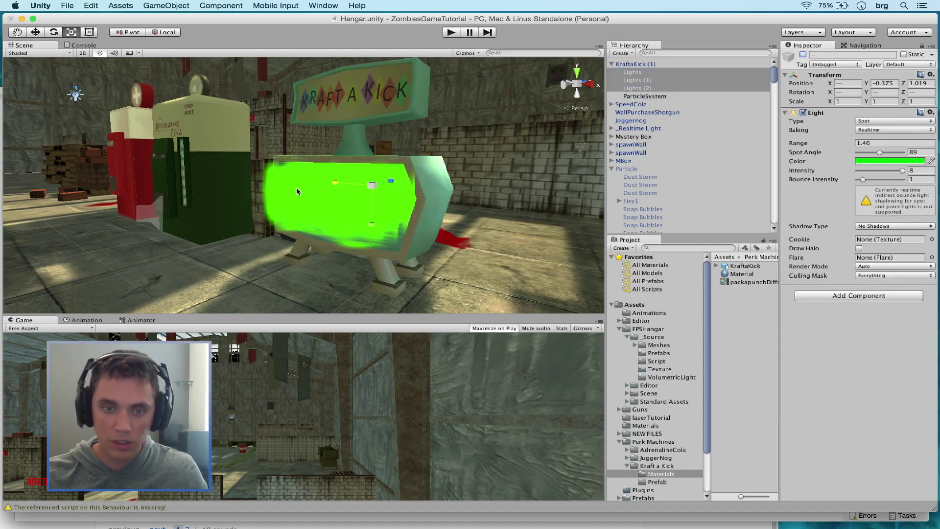
Scale the particle system to fit the machine's opening, with Box Y 0.2, Box Z 0.25 and Random Direction enabled
click(337, 198)
alt+drag(336, 198, 220, 198)
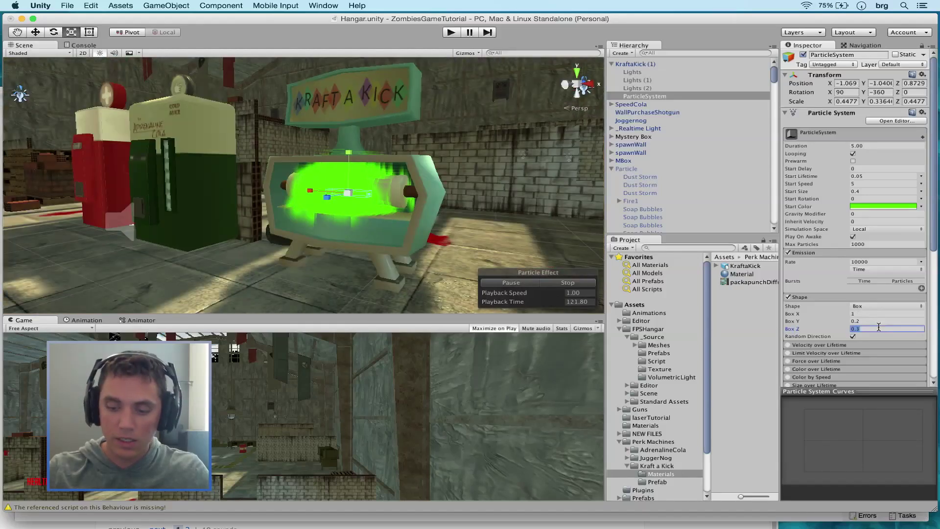
text(5)
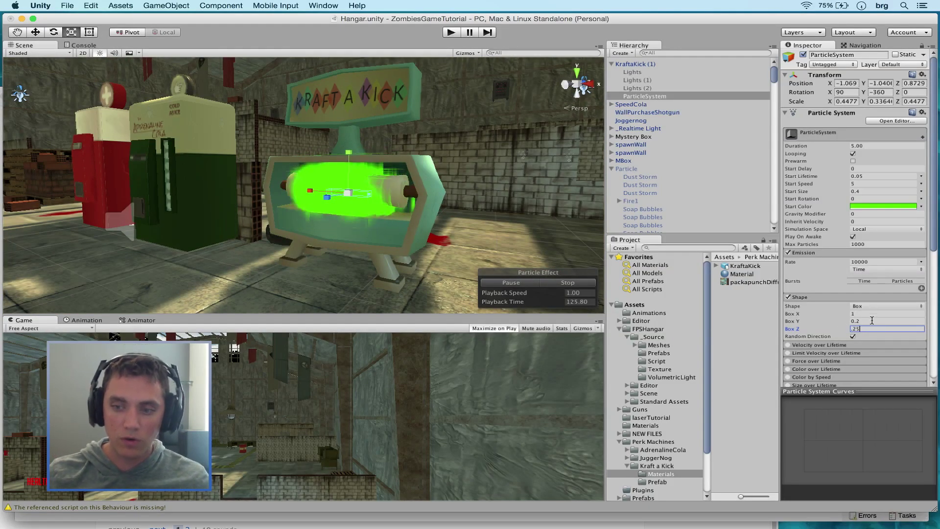
key(Return)
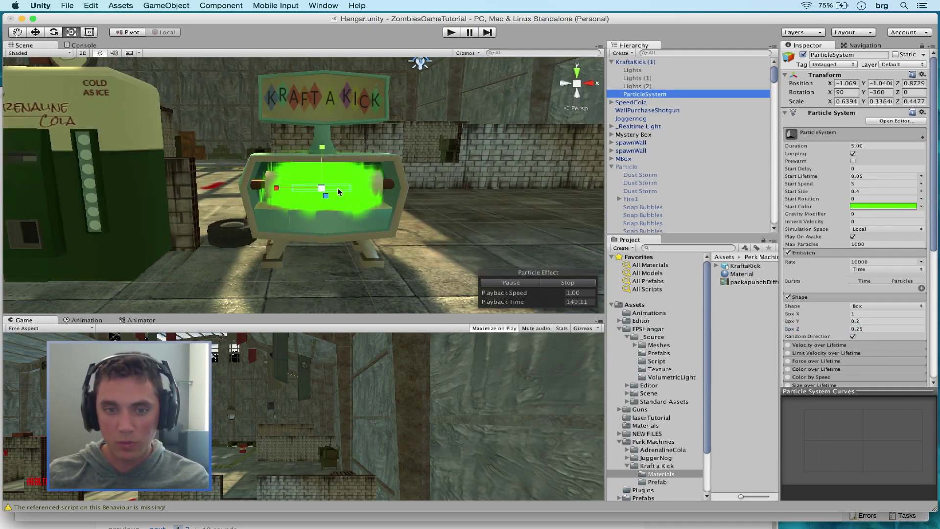
Lower the particle start color's alpha, flatten the emitter to about 0.158 on Y and position it at X 0, Y -0.155, Z 0.888
click(936, 211)
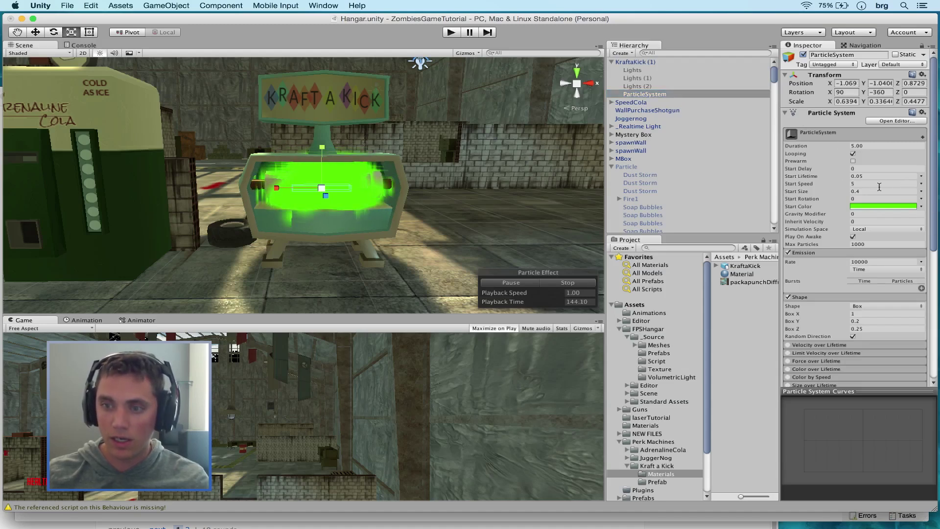
click(874, 208)
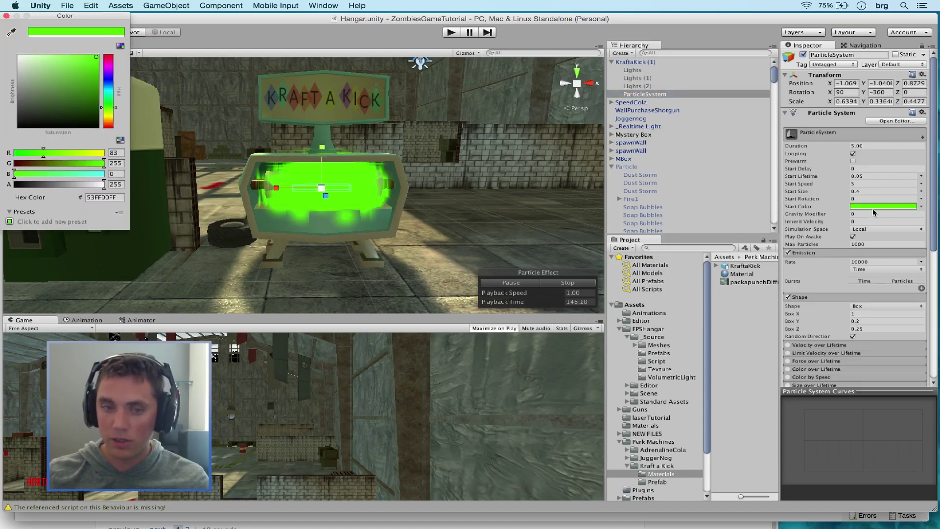
click(34, 185)
drag(26, 186, 49, 191)
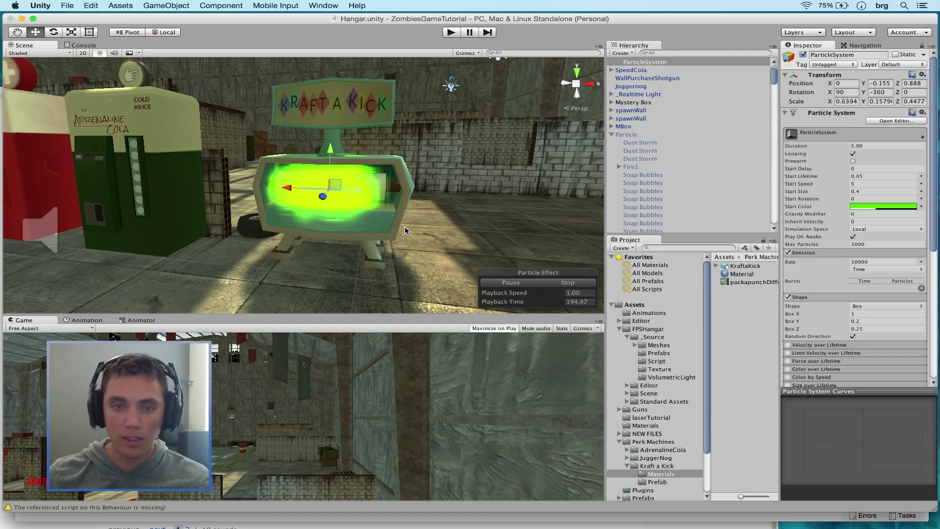
Start importing the ParticleSystems standard asset package into the project
click(708, 406)
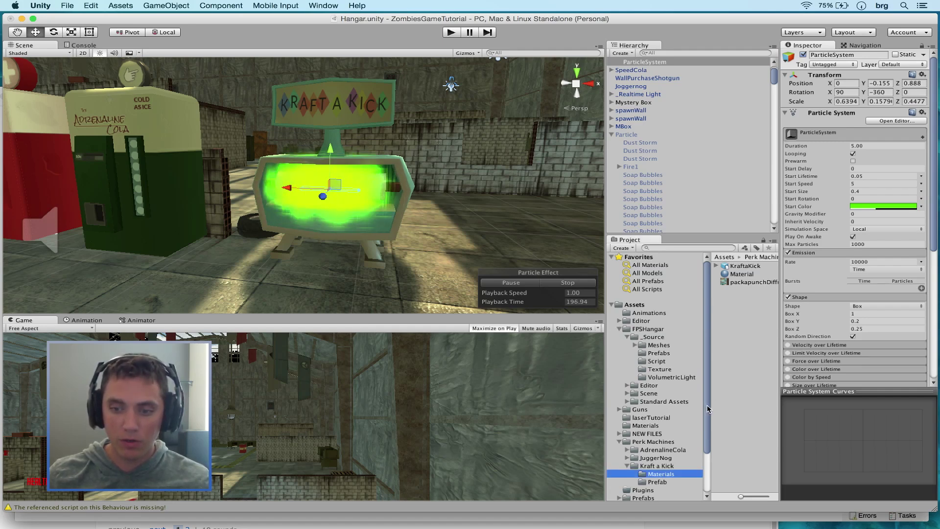
scroll(708, 410, down, 3)
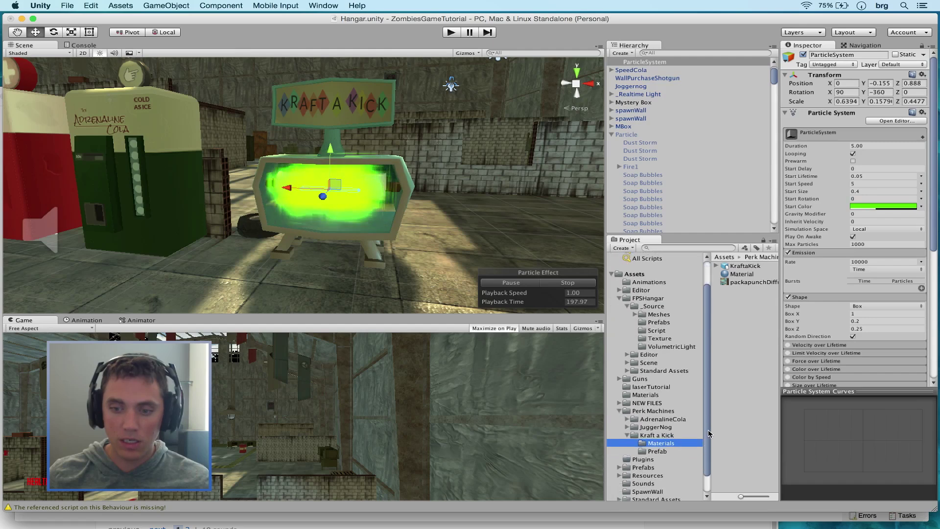
click(121, 5)
mouse_move(162, 73)
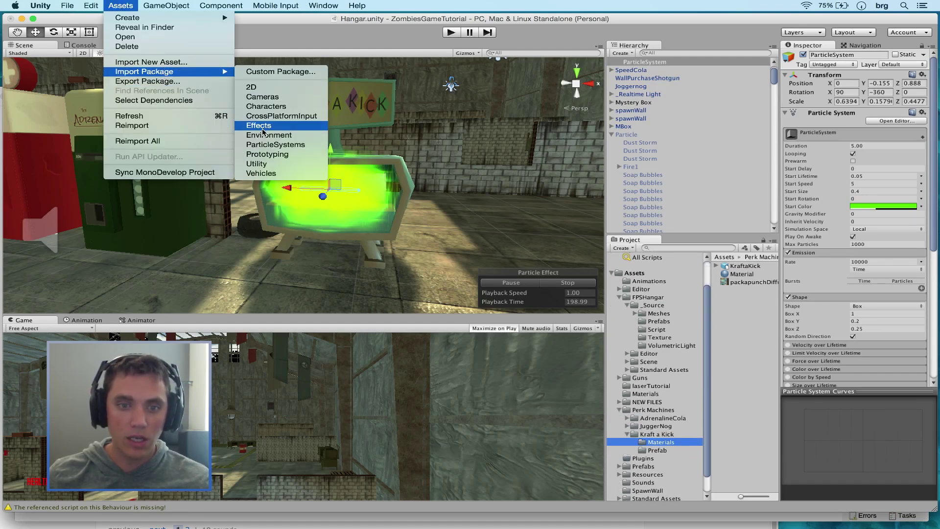
click(270, 146)
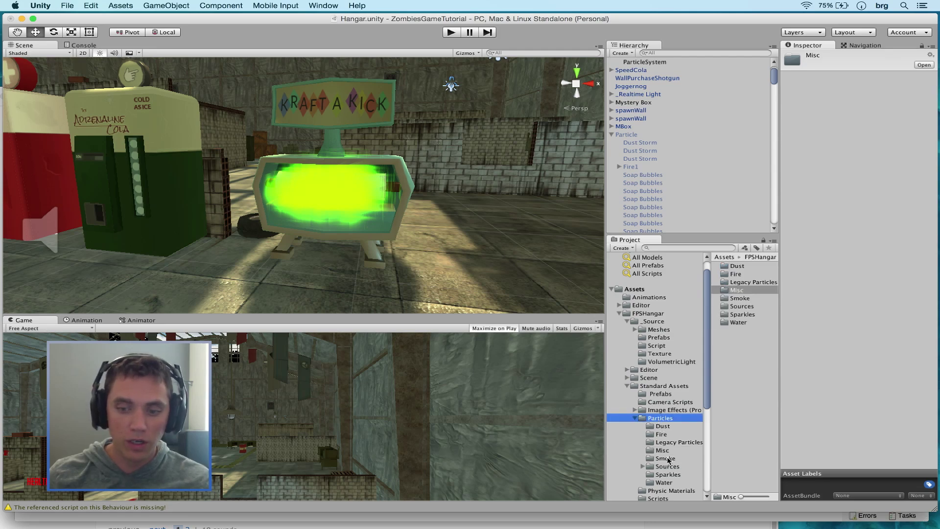
Place the Sparks particle prefab at the machine's front opening and make it a child of KraftaKick (1)
click(663, 450)
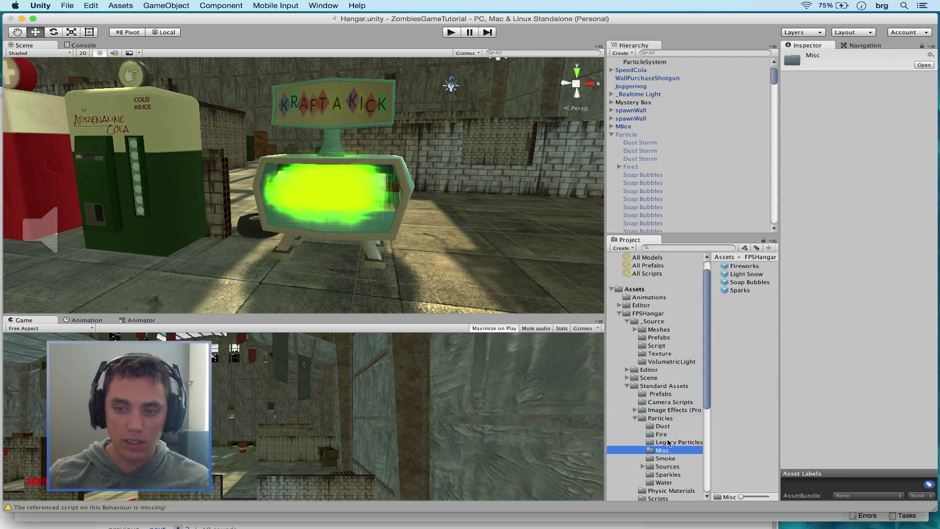
click(741, 291)
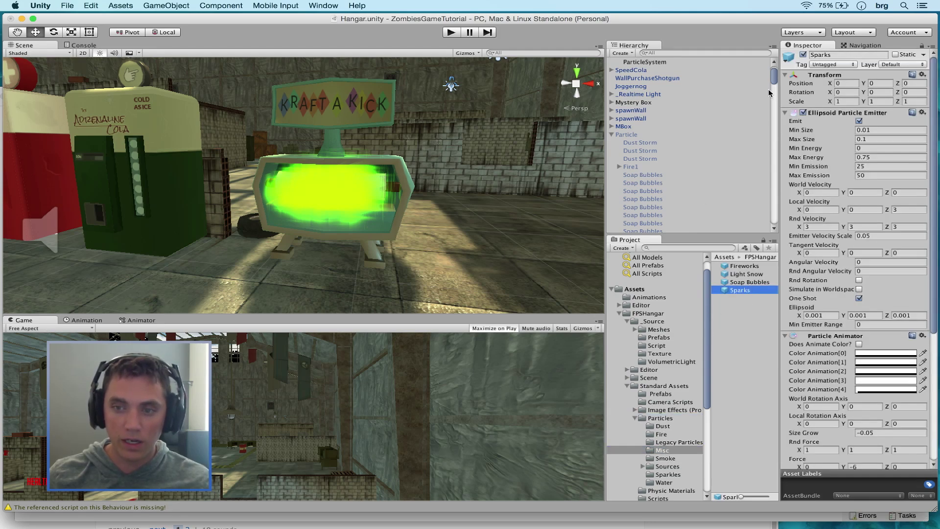
drag(298, 190, 298, 190)
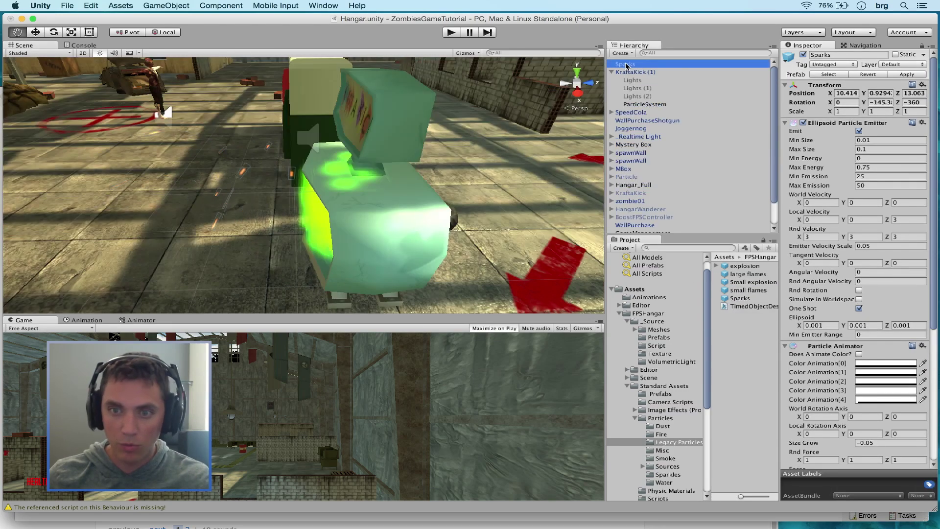
drag(626, 66, 623, 74)
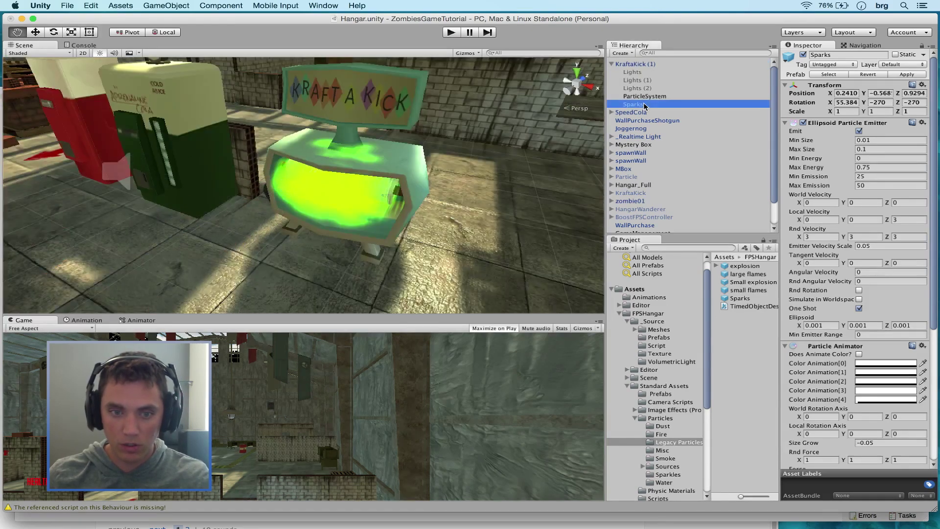
Duplicate the Sparks object and move the copy to the opening's other end, at X -0.462, Y -0.581, Z 0.929, rotated 90 degrees on X
key(super+d)
key(e)
drag(268, 206, 302, 220)
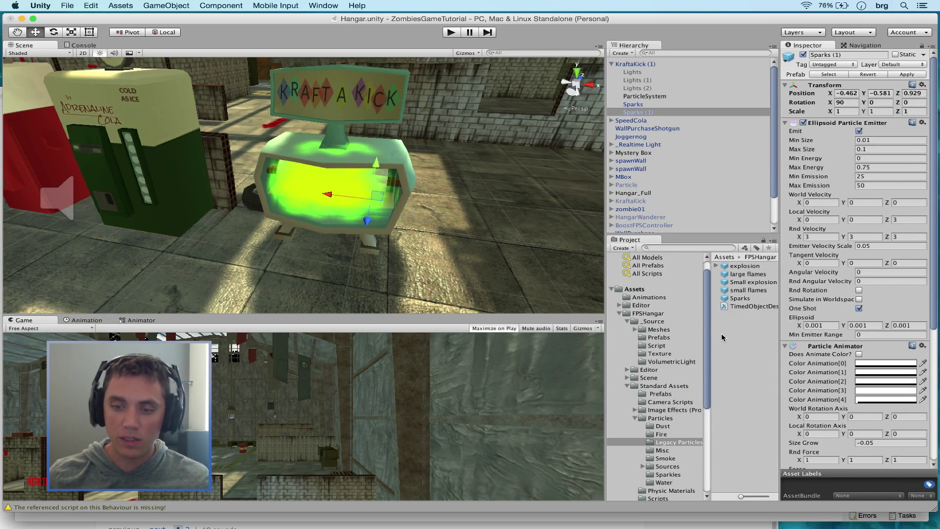
Place another Sparks prefab at the machine, rotate it about -64.34 degrees on X, move it to the front opening and duplicate it
drag(735, 300, 293, 289)
key(e)
alt+drag(436, 230, 223, 233)
key(w)
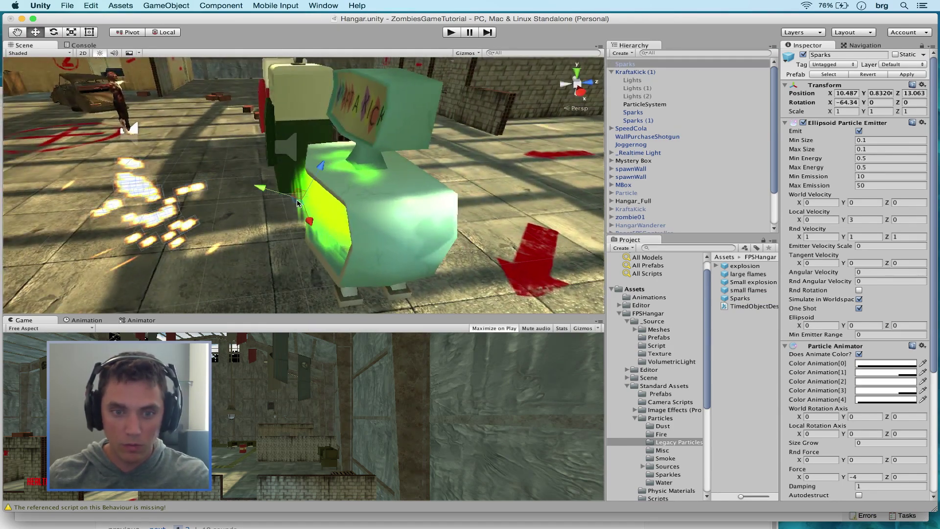
drag(304, 200, 406, 190)
key(super+d)
key(f)
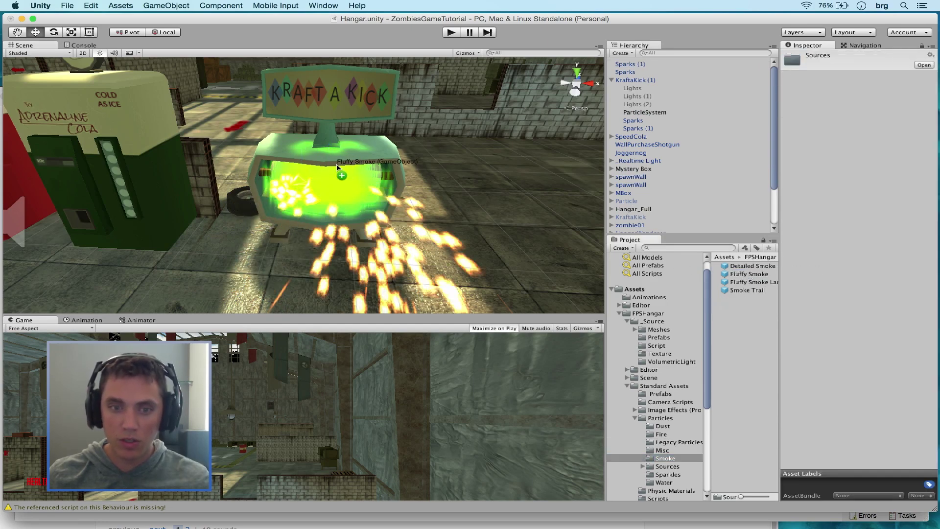
Add the Fluffy Smoke prefab at the machine, parent it and both new Sparks to KraftaKick (1), and enable One Shot on the smoke
drag(337, 163, 335, 165)
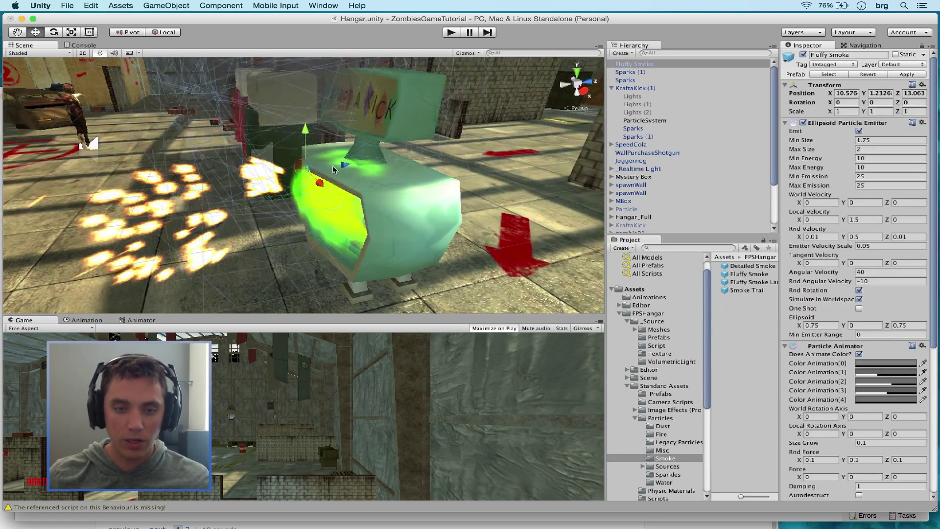
key(f)
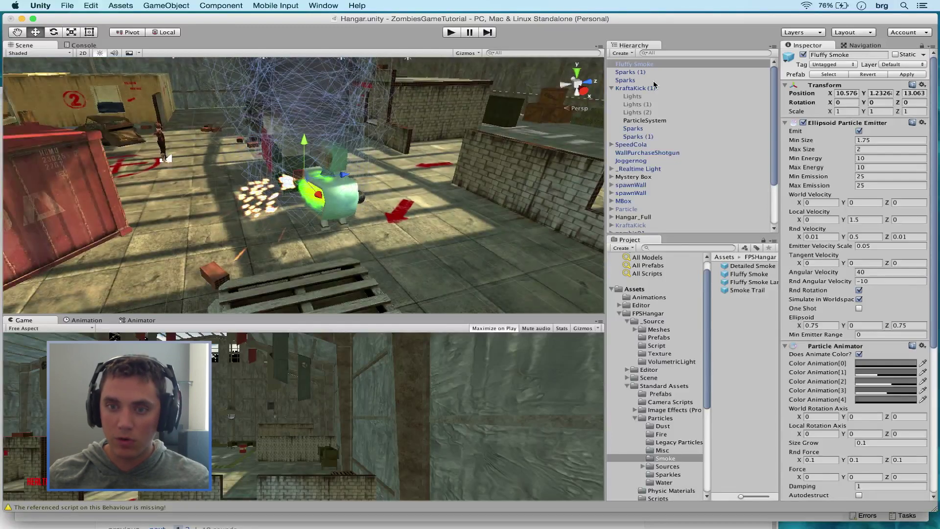
mouse_move(634, 64)
mouse_down()
mouse_move(629, 90)
mouse_move(633, 76)
mouse_up()
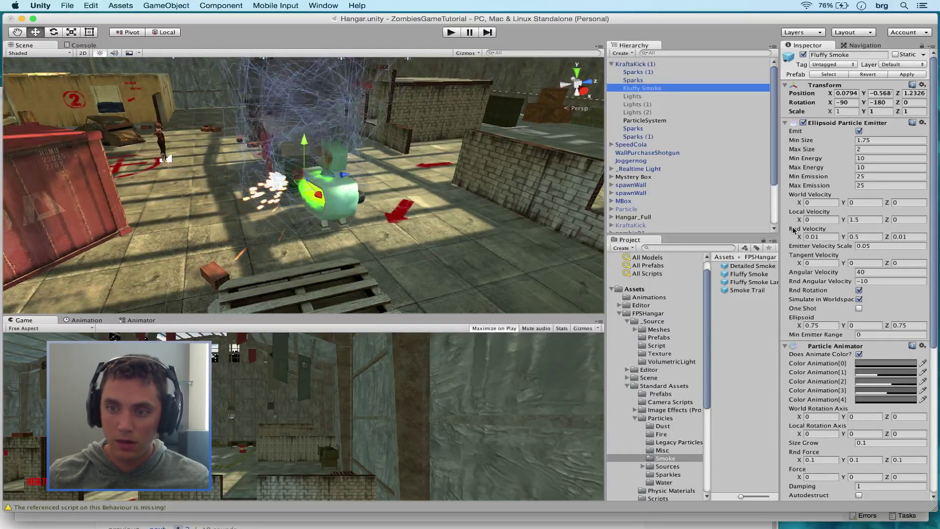
click(859, 308)
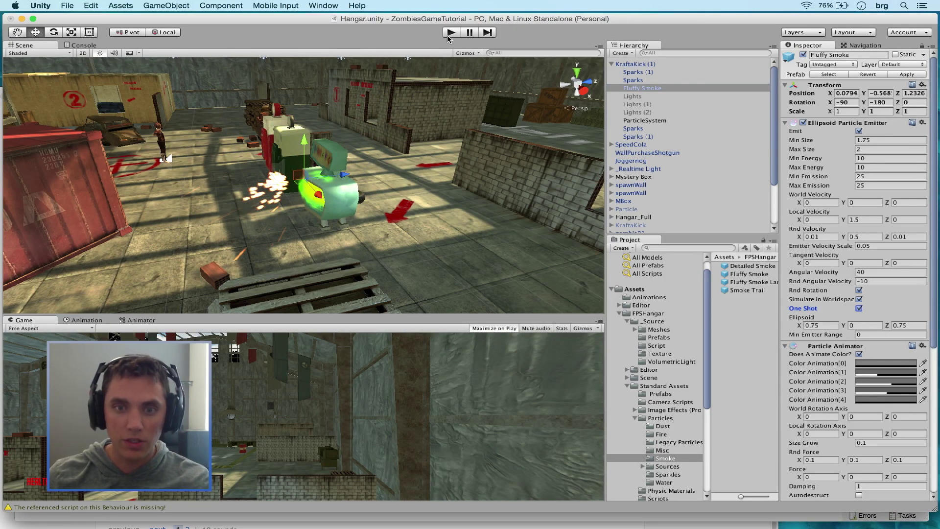
Activate the three Lights objects under KraftaKick (1) together
click(638, 98)
shift+click(638, 119)
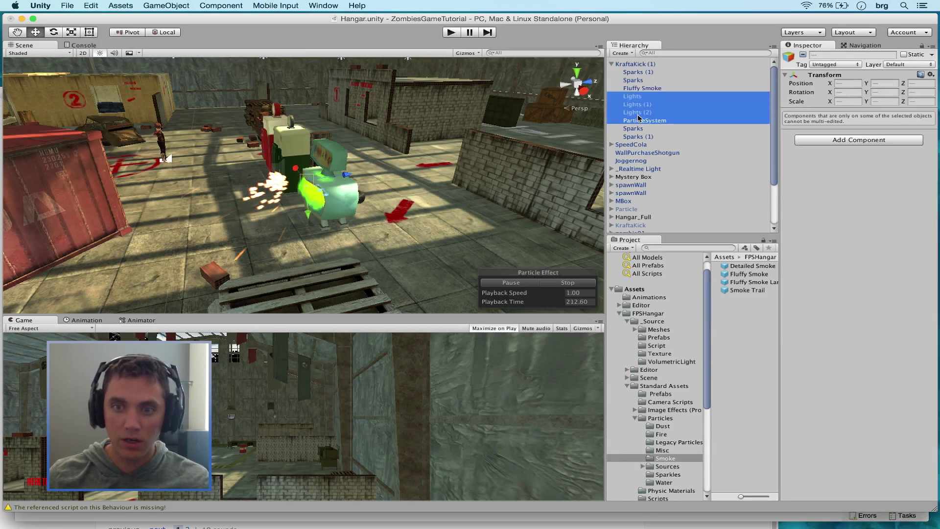
click(635, 111)
shift+click(635, 96)
click(803, 55)
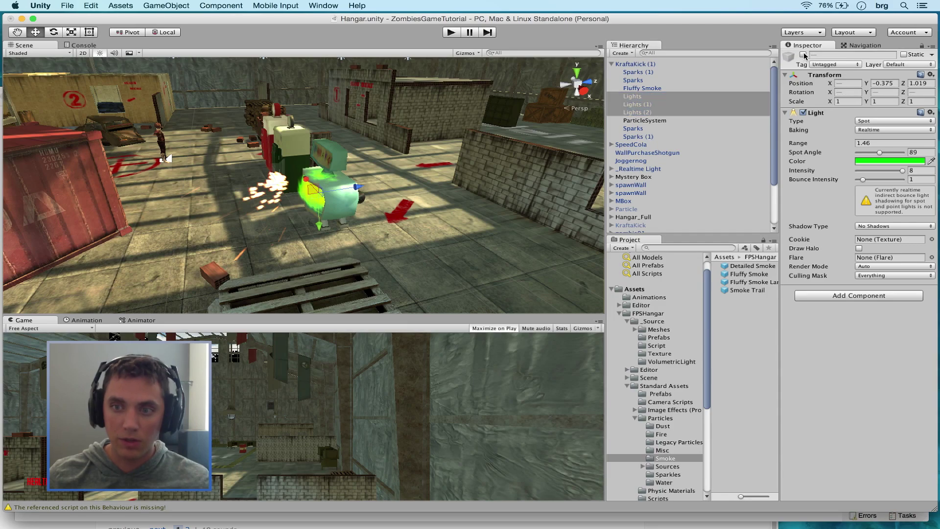
Play-test the scene, shooting the zombie and viewing the machine's light and spark effects from several spots, and stop play mode
click(460, 36)
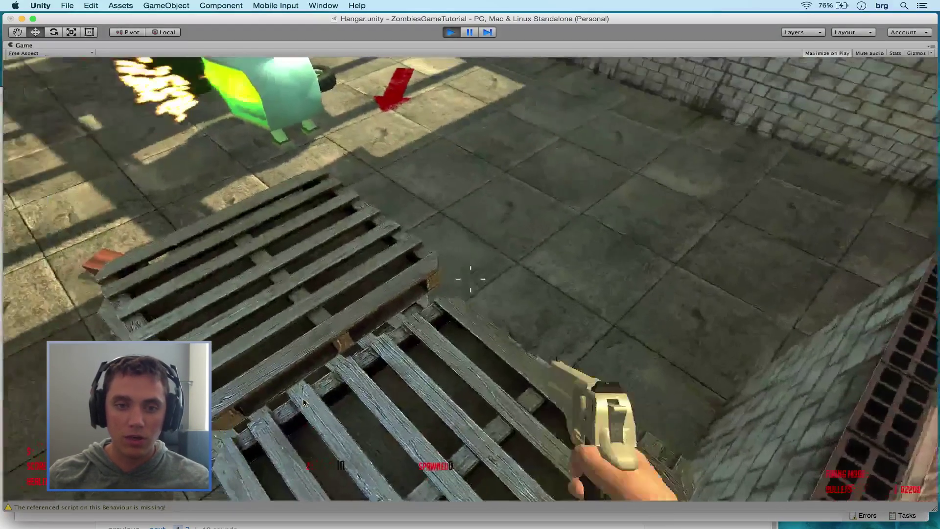
key(s)
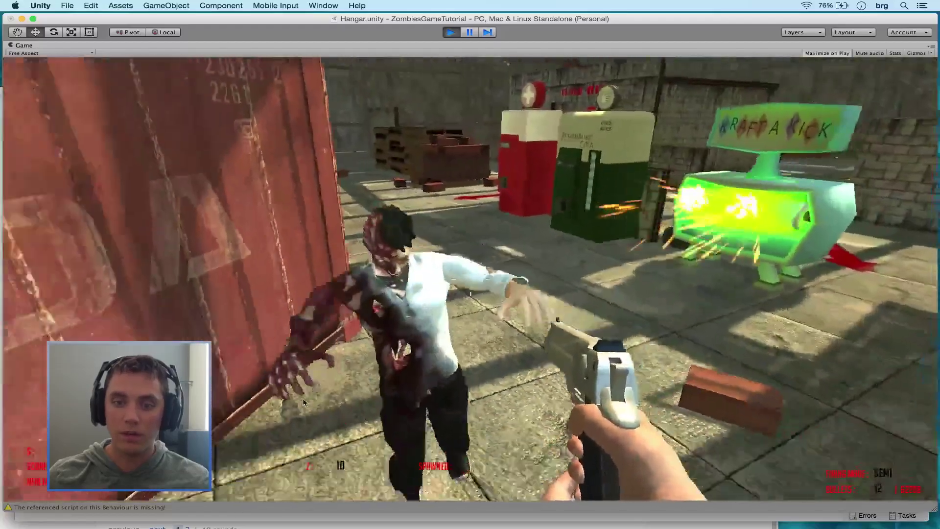
click(303, 399)
click(303, 399)
click(303, 399)
key(s)
key(w)
click(470, 279)
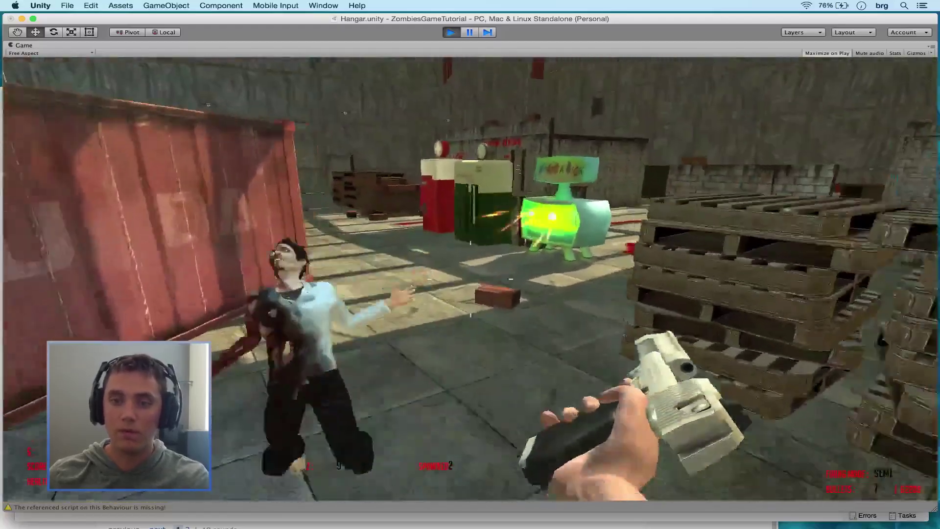
click(470, 279)
key(r)
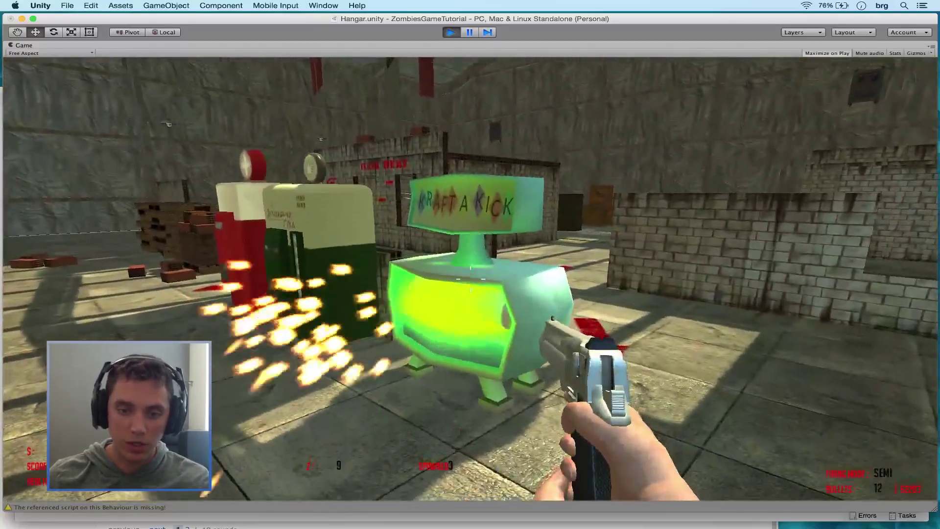
key(s)
key(w)
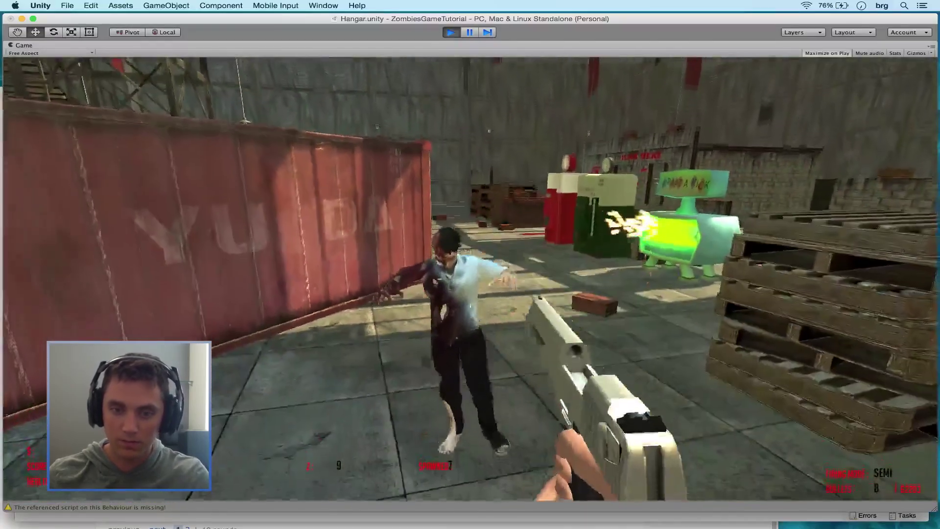
key(super+p)
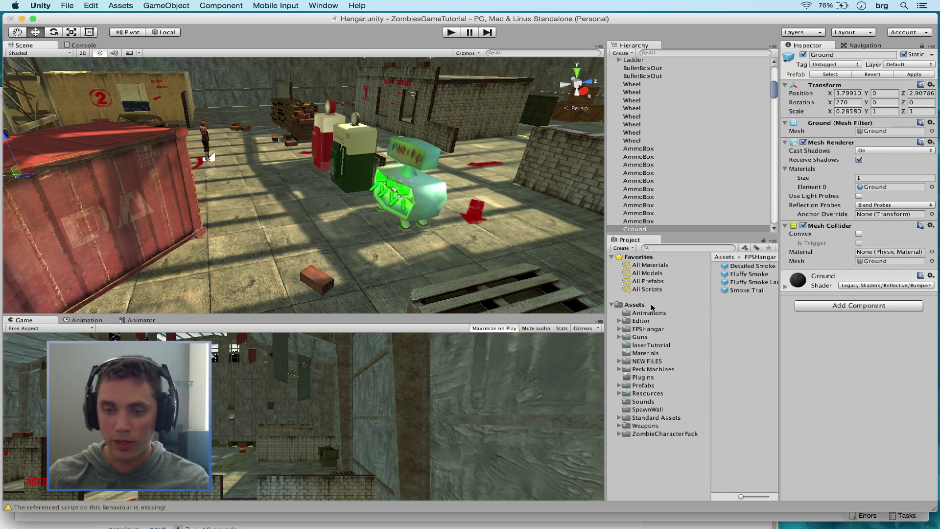
Create a C# script named KraftAKick in the Resources/NewScripts folder and open it in MonoDevelop
click(657, 448)
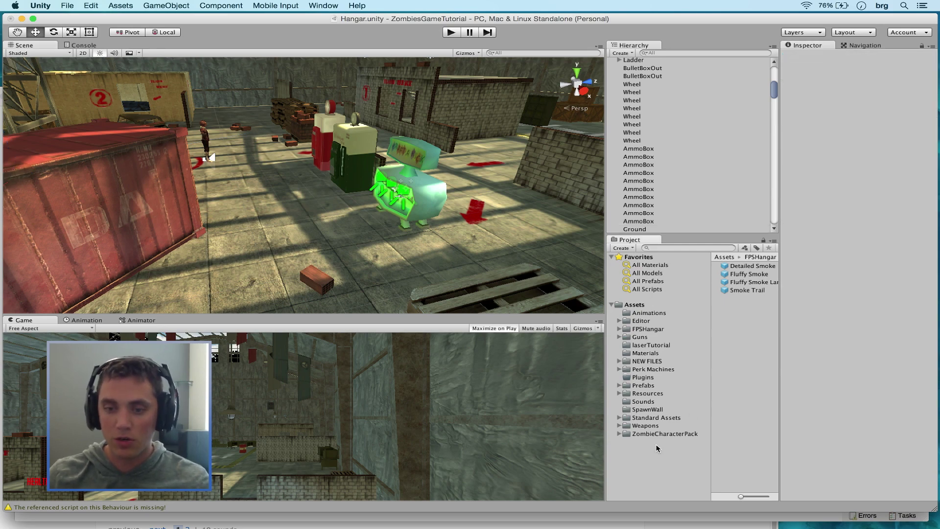
click(620, 361)
click(635, 362)
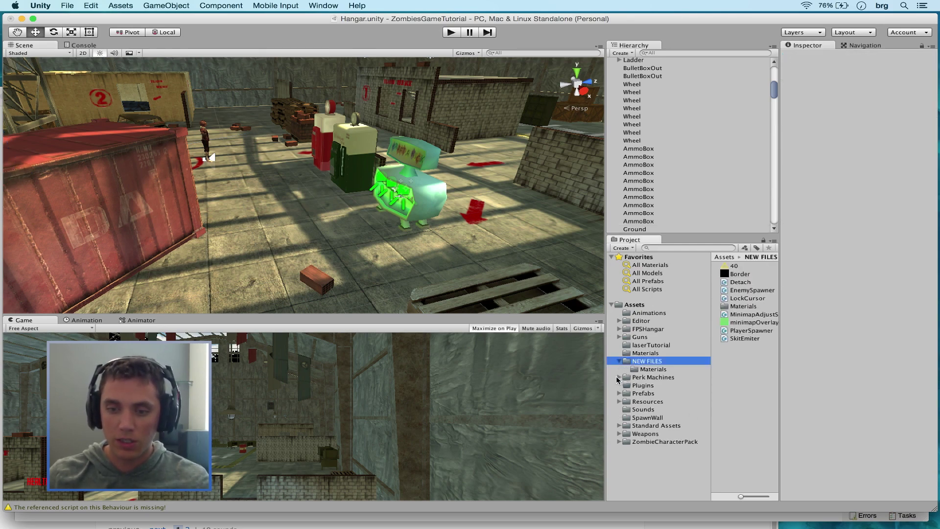
click(619, 401)
click(650, 451)
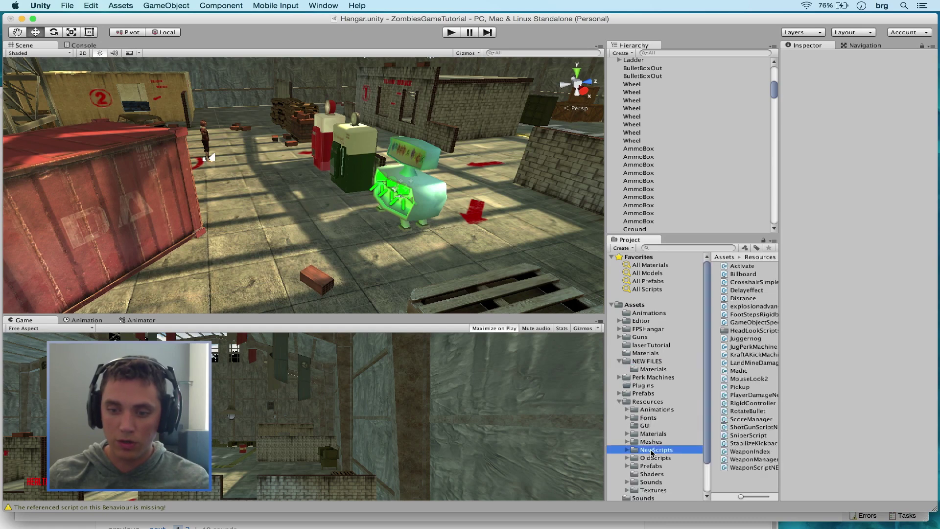
right_click(741, 485)
mouse_move(803, 365)
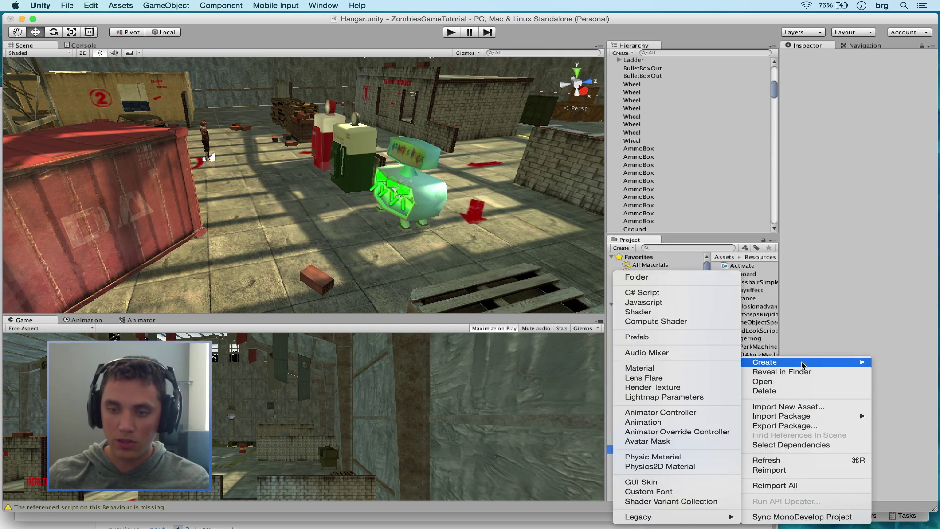
click(696, 293)
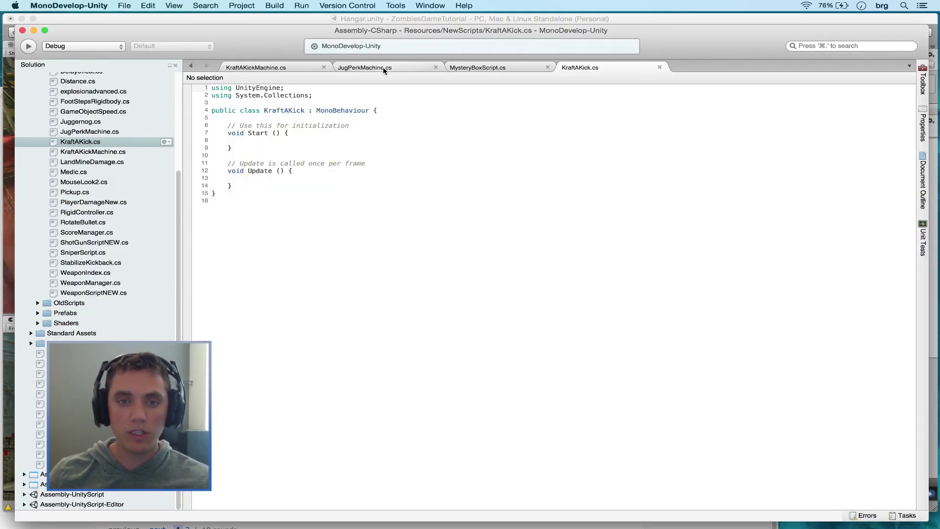
Replace the contents of KraftAKick.cs with the full code of JugPerkMachine.cs and rename the class to KraftAKick
click(365, 68)
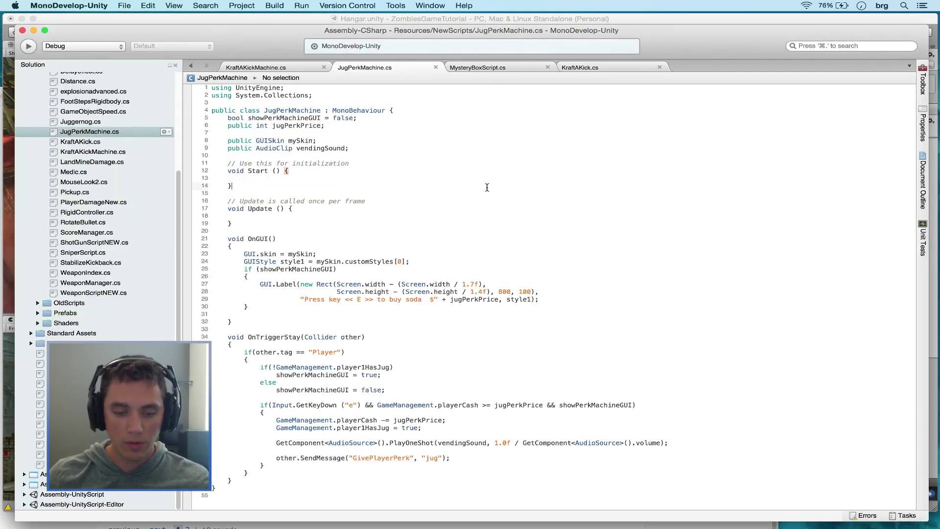
key(super+a)
key(super+c)
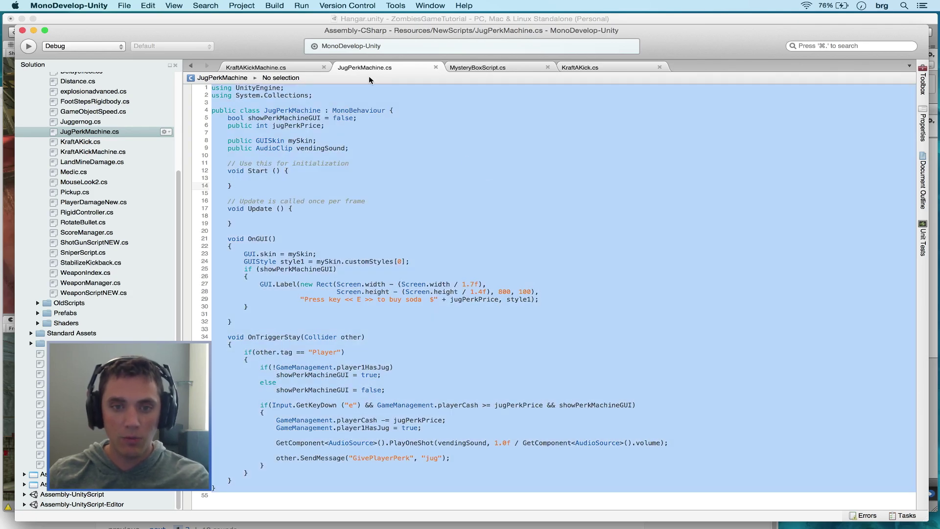
key(ctrl+Tab)
key(super+a)
key(super+v)
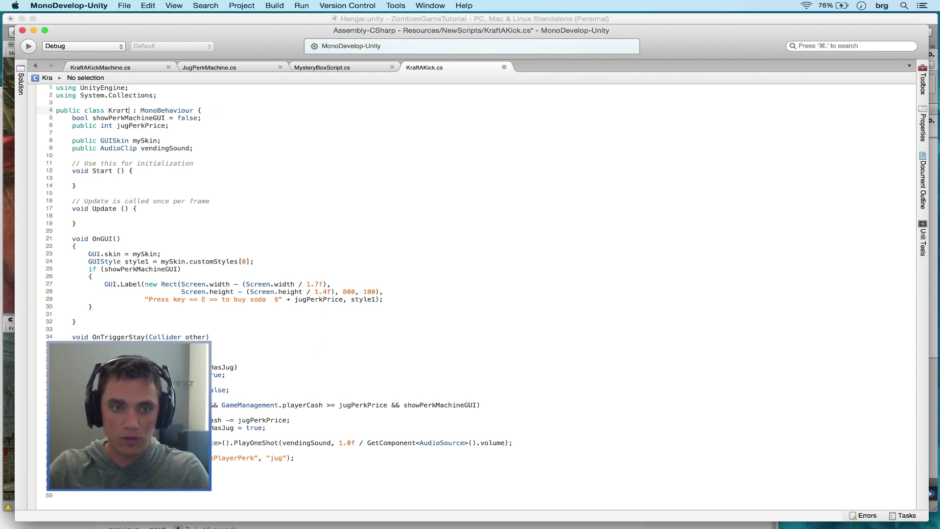
text(AKick)
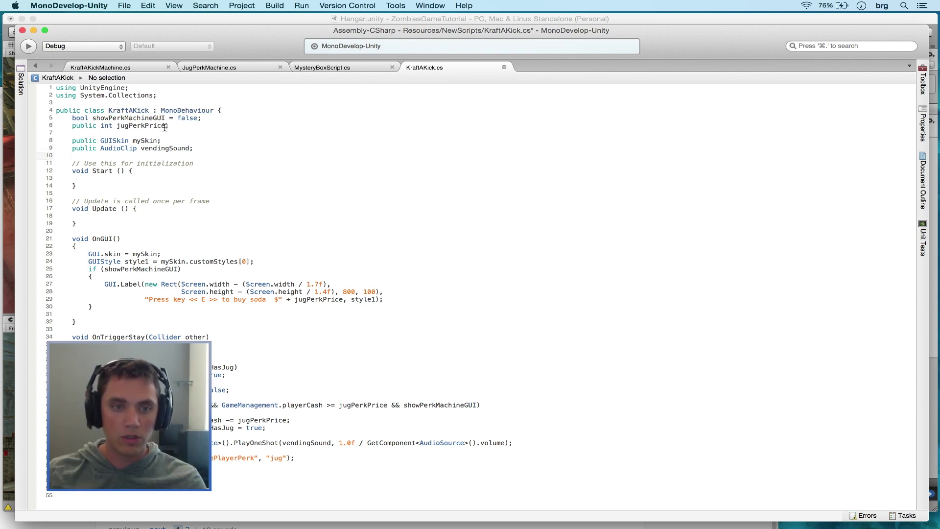
Replace jugPerkPrice with KraftAKickPrice in the declaration, GUI label and cash check, and with KraftAKick in the cash deduction
drag(166, 126, 116, 126)
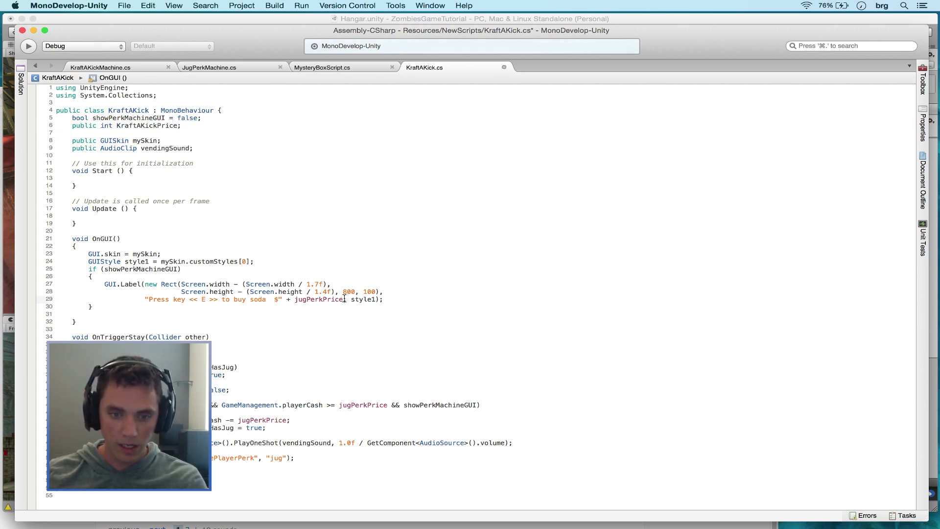
text(KraftAKickPrice)
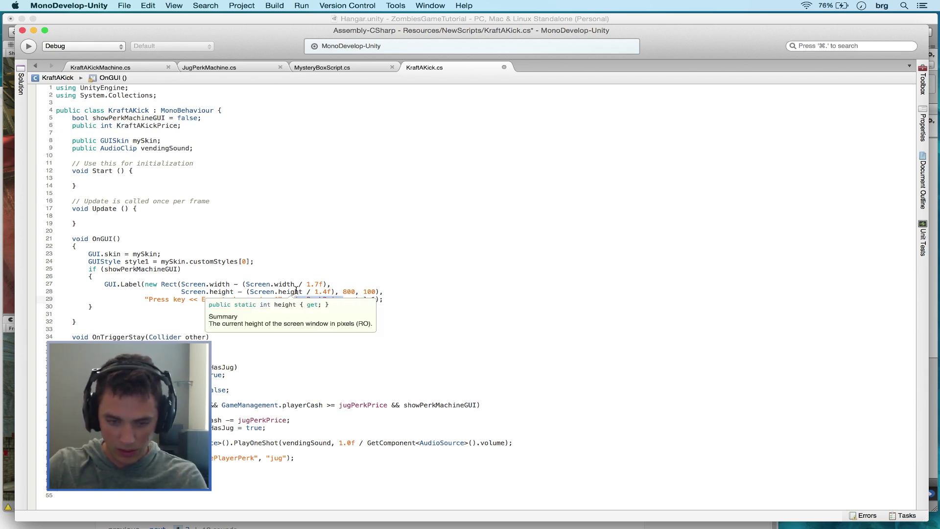
click(404, 225)
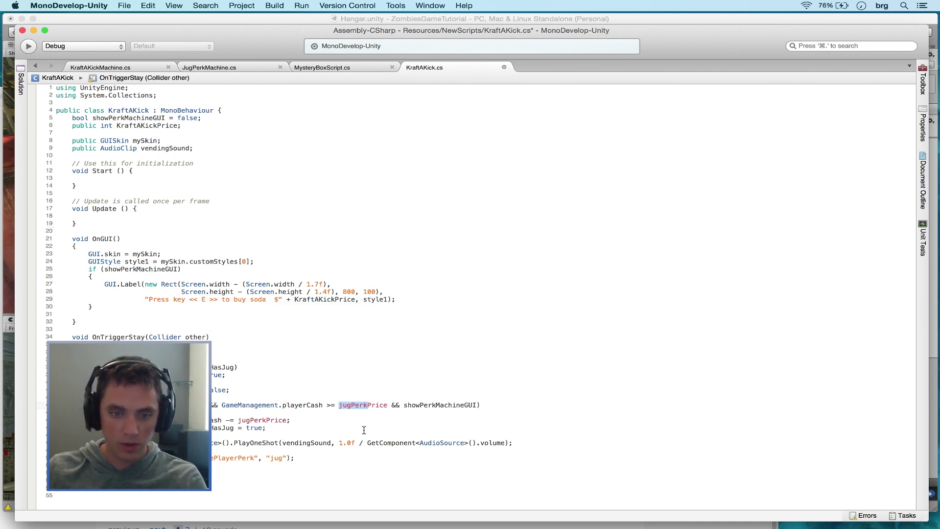
text(KraftAKick)
Declare a public GameObject[] array for the effect objects below the KraftAKickPrice variable
click(94, 133)
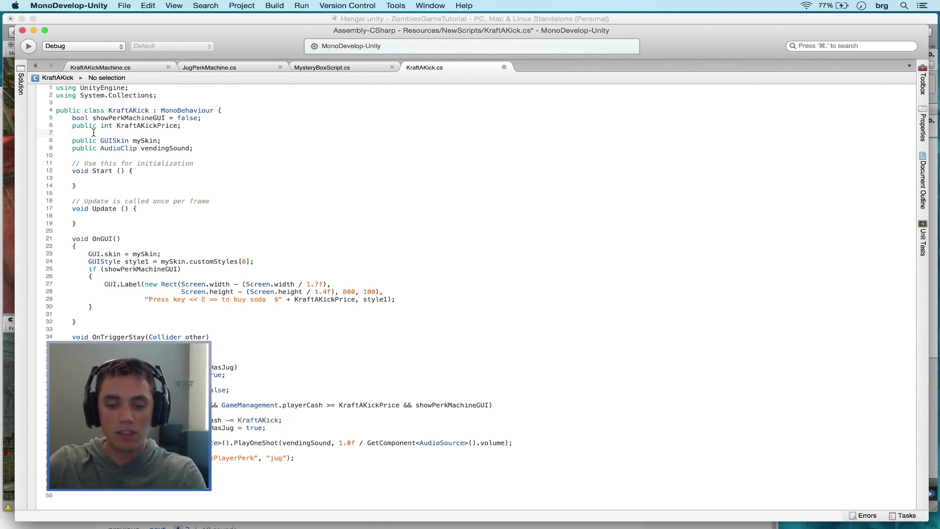
text(publi)
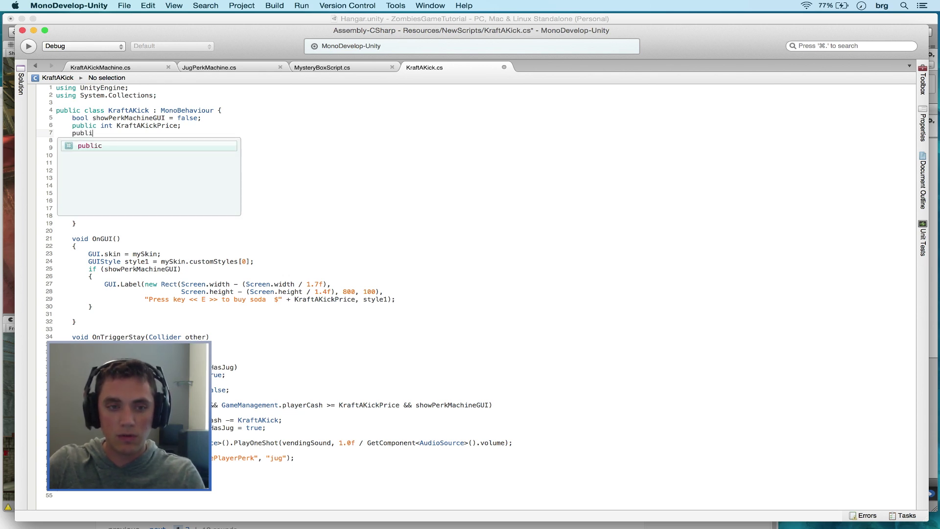
text(c GameObjec)
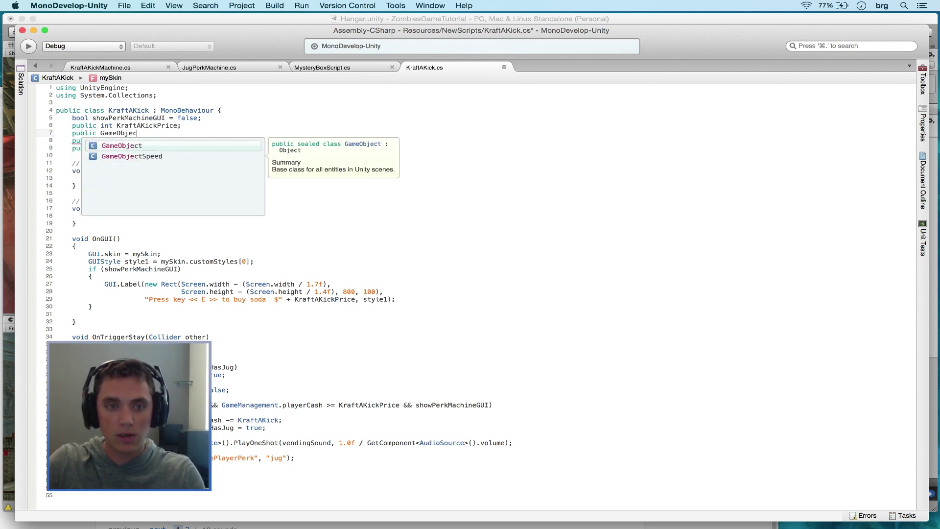
text(t[] effectO)
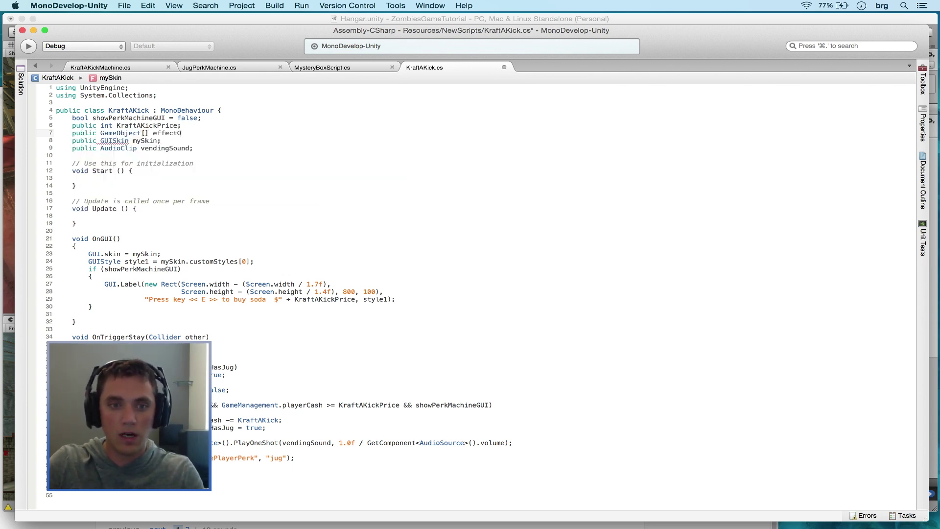